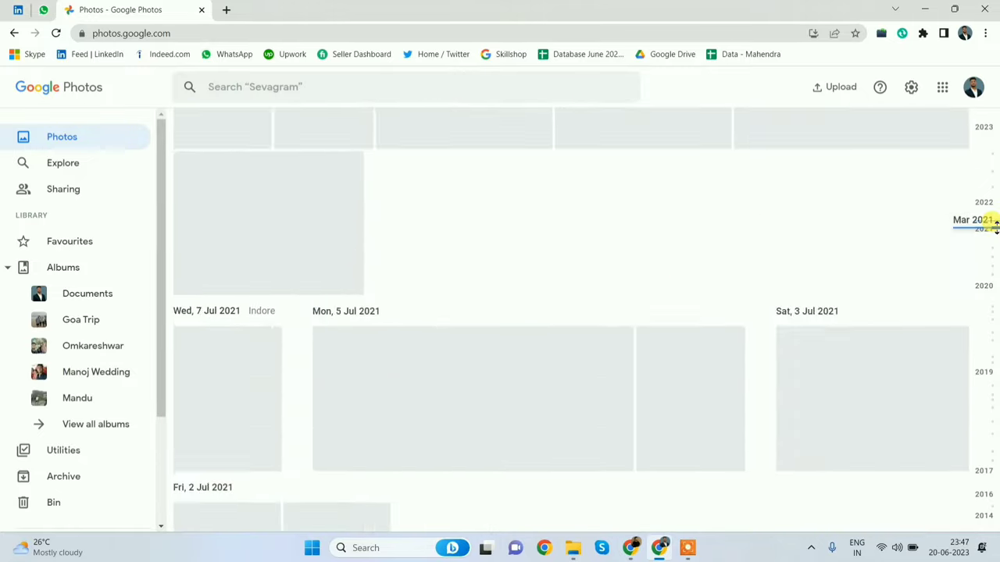
Go back to June 2022 in the photo timeline and select all photos dated Tue, 7 Jun 2022
drag(996, 224, 994, 168)
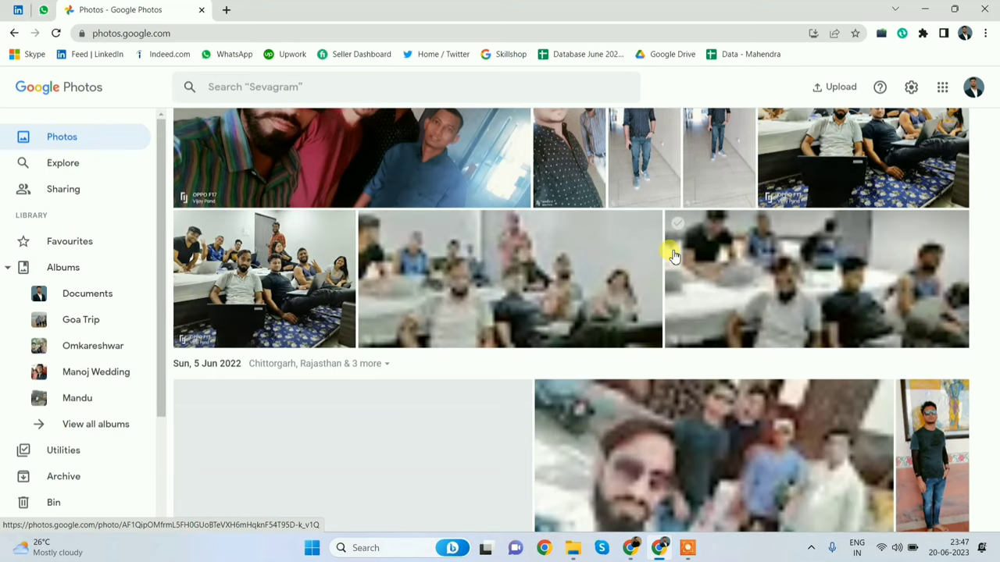
scroll(674, 255, up, 3)
scroll(675, 255, up, 3)
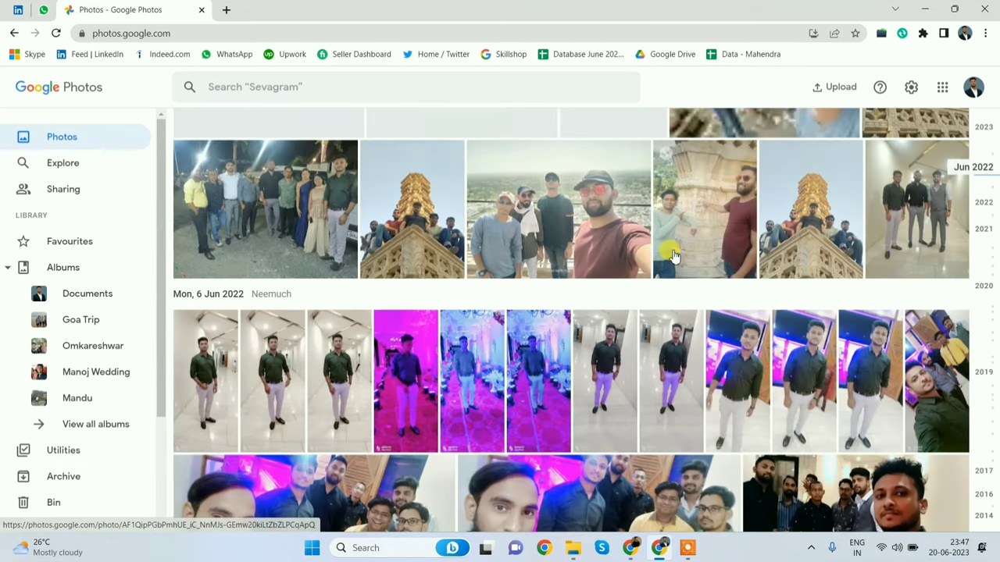
scroll(422, 229, up, 3)
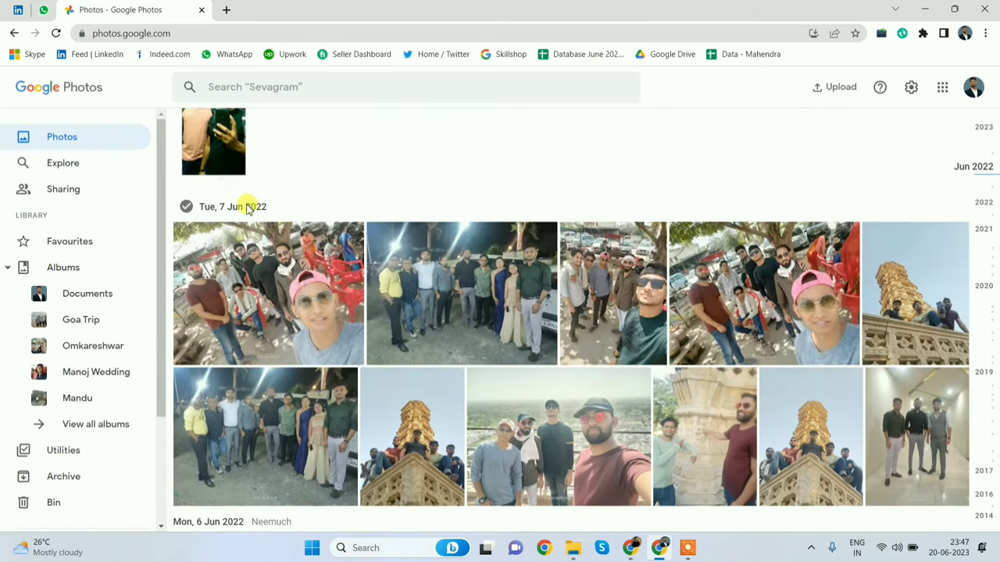
click(186, 207)
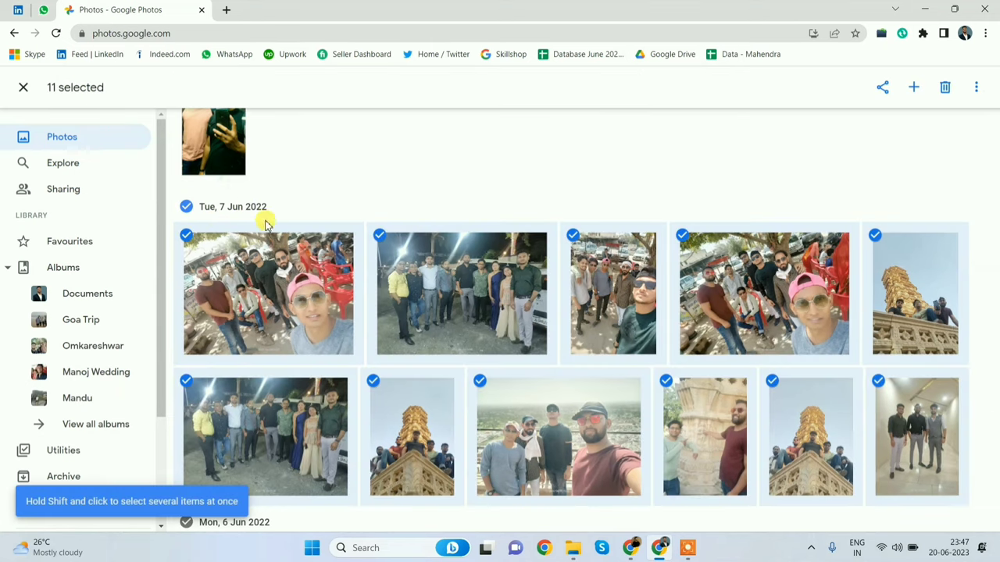
Add all photos dated Mon, 6 Jun 2022 to the selection and show the further actions for the selected photos
scroll(352, 250, down, 3)
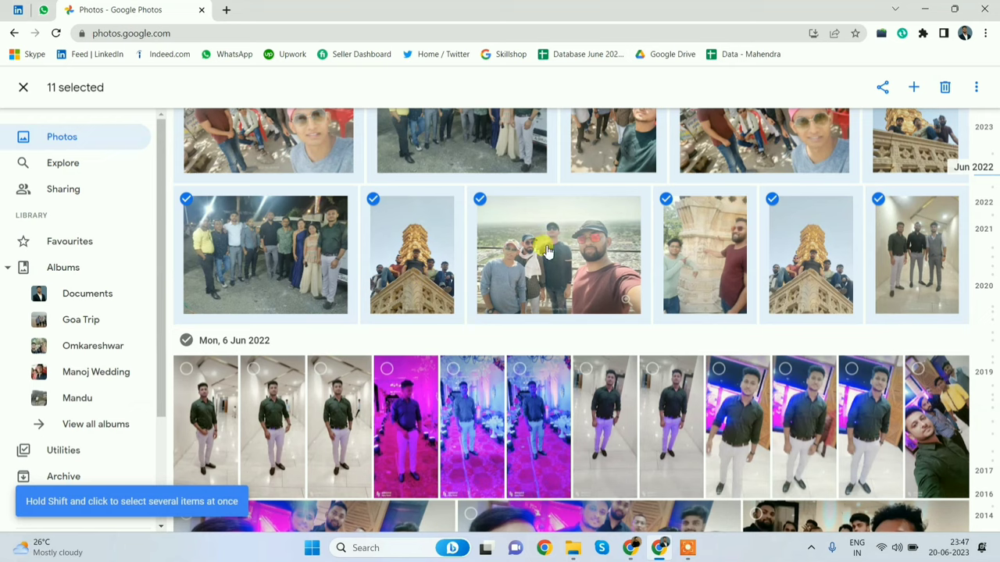
scroll(458, 247, up, 2)
scroll(449, 247, down, 4)
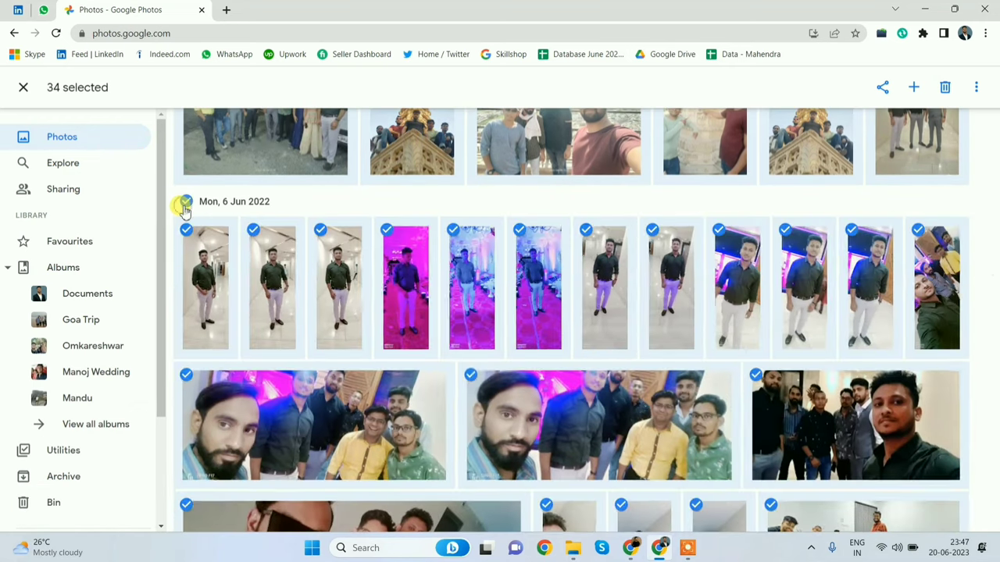
click(186, 203)
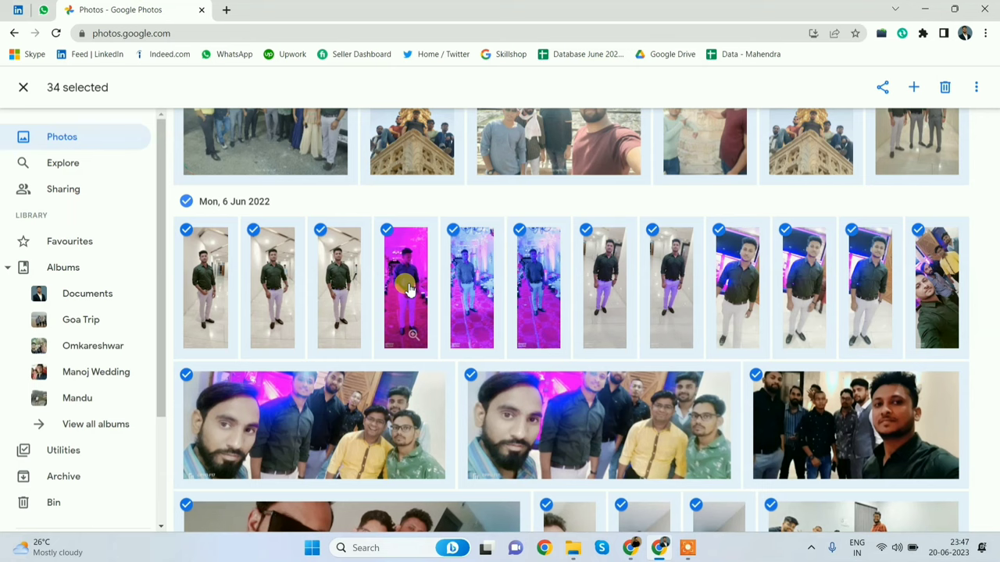
scroll(408, 289, down, 2)
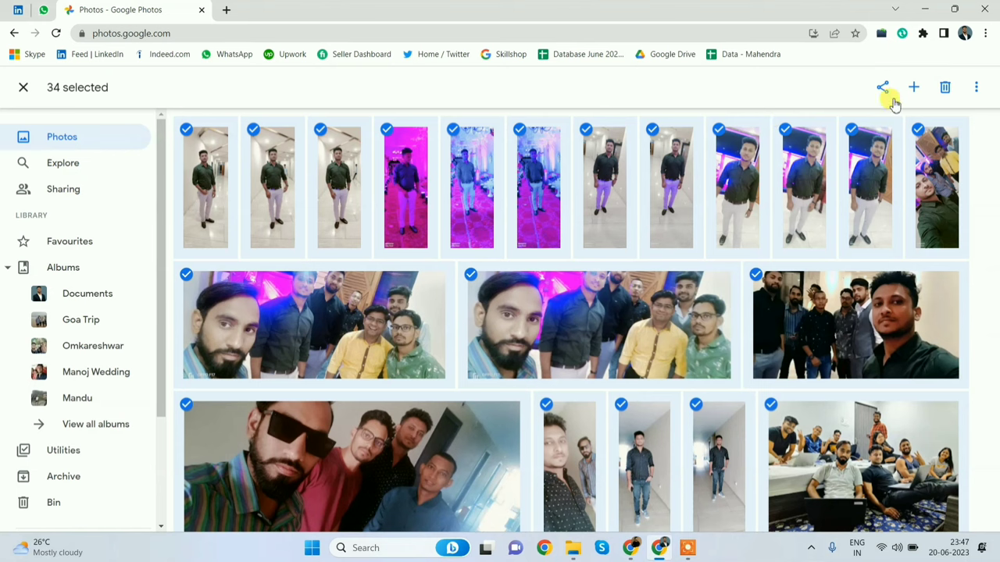
click(975, 88)
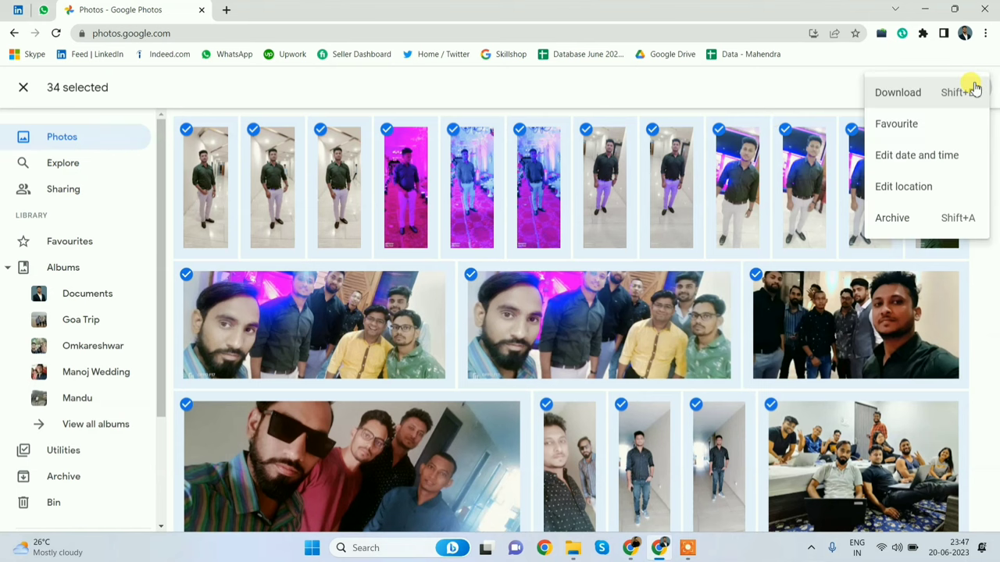
Deselect the photos of both 6 Jun 2022 and 7 Jun 2022
scroll(602, 231, up, 2)
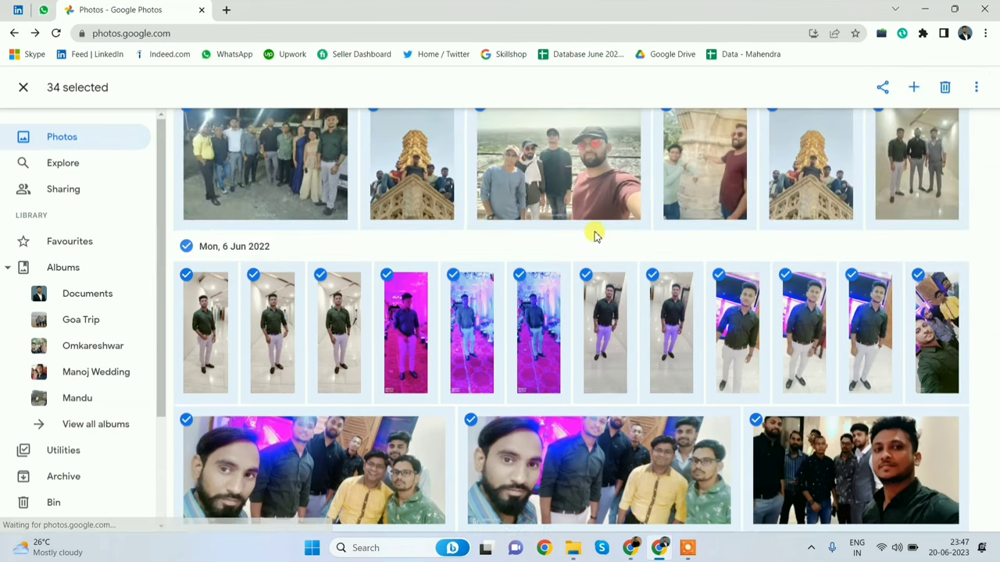
click(186, 247)
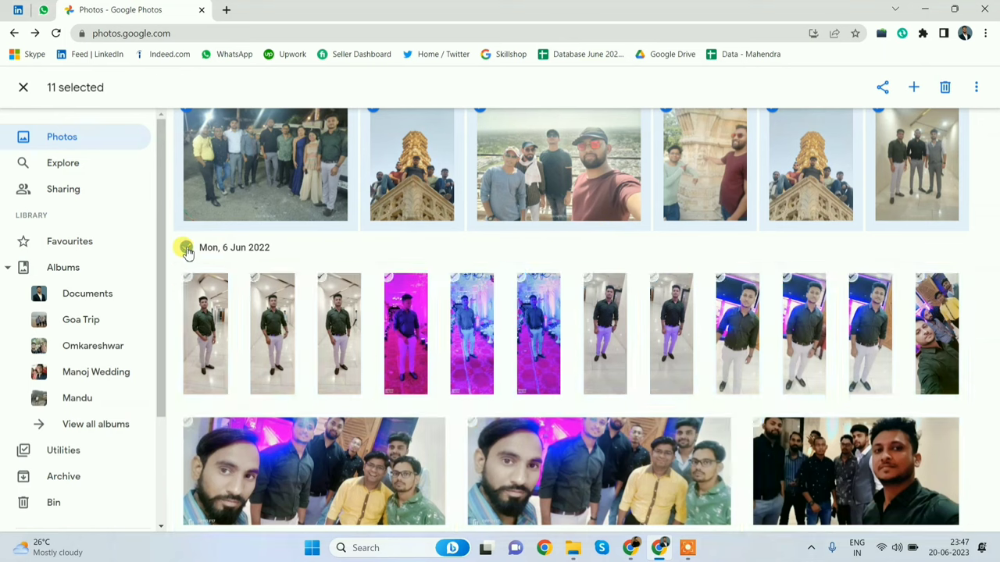
scroll(337, 273, up, 2)
scroll(258, 258, up, 2)
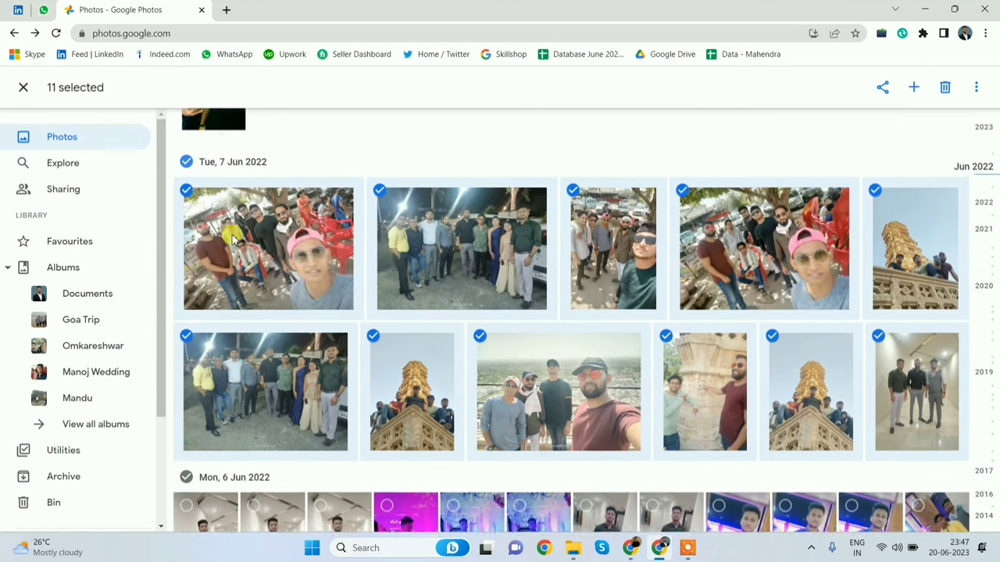
click(187, 235)
Select three adjacent July 2022 photos, the green hillside, the two men on the railway track and the waterfall selfie, and download them
scroll(350, 237, up, 10)
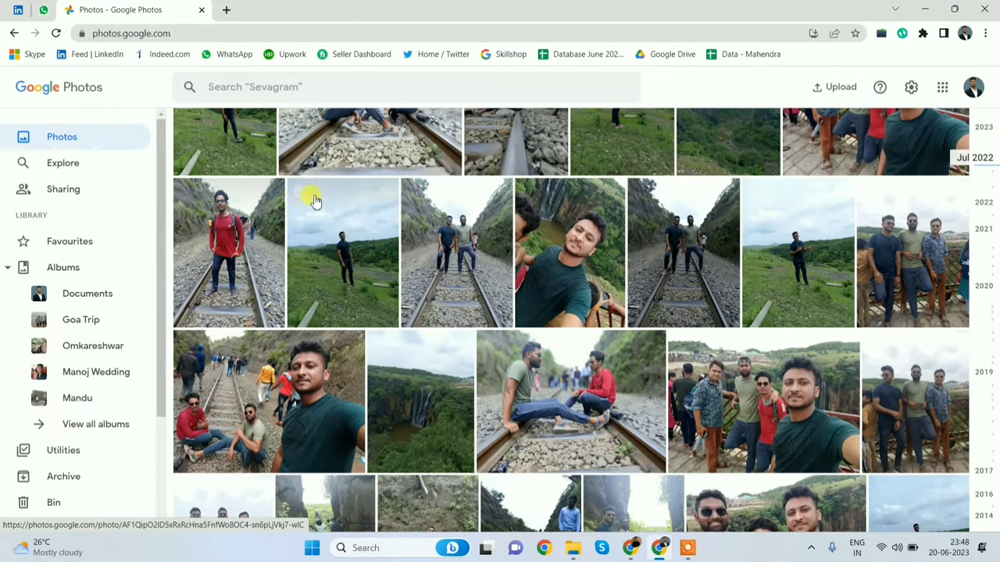
click(300, 191)
click(414, 192)
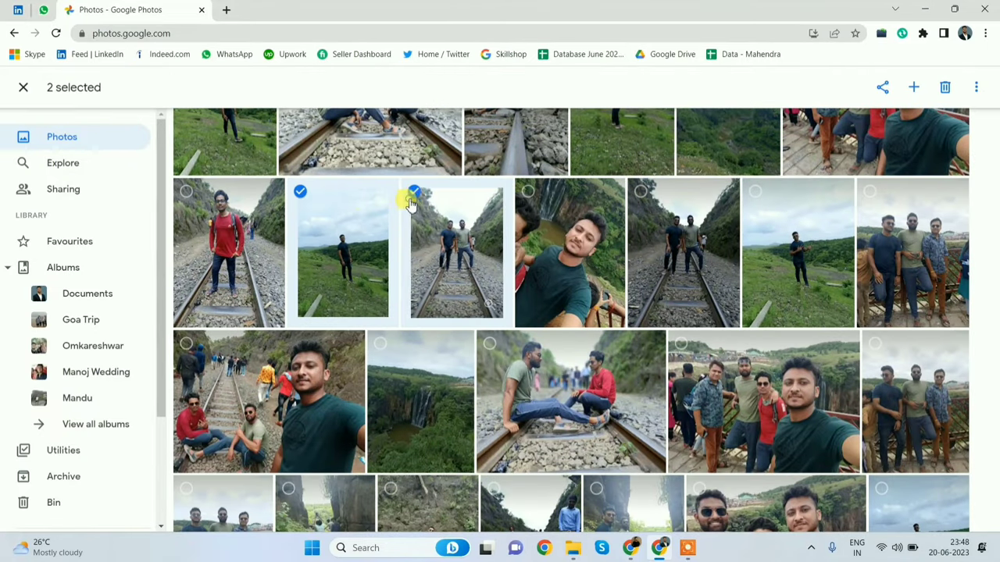
click(526, 197)
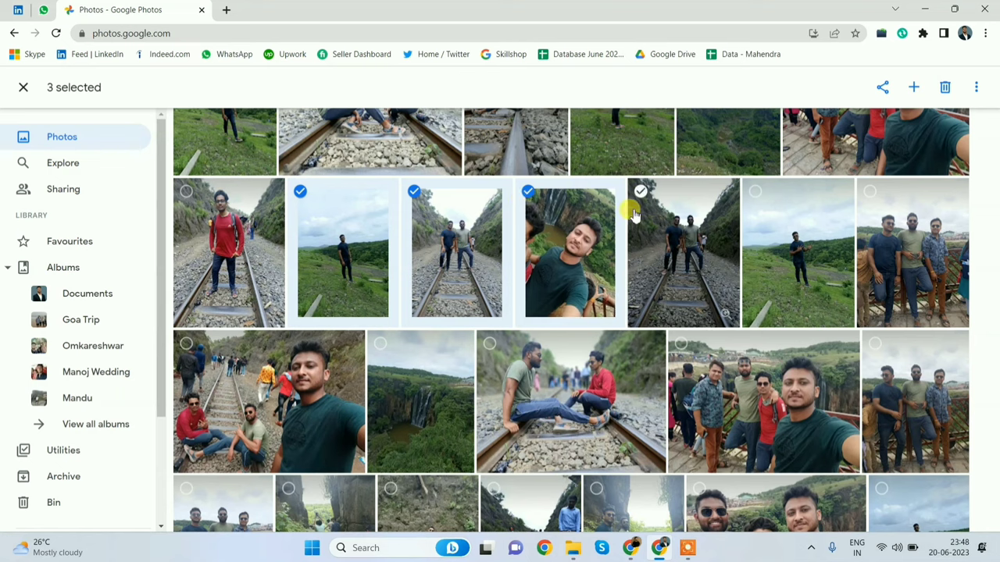
click(976, 88)
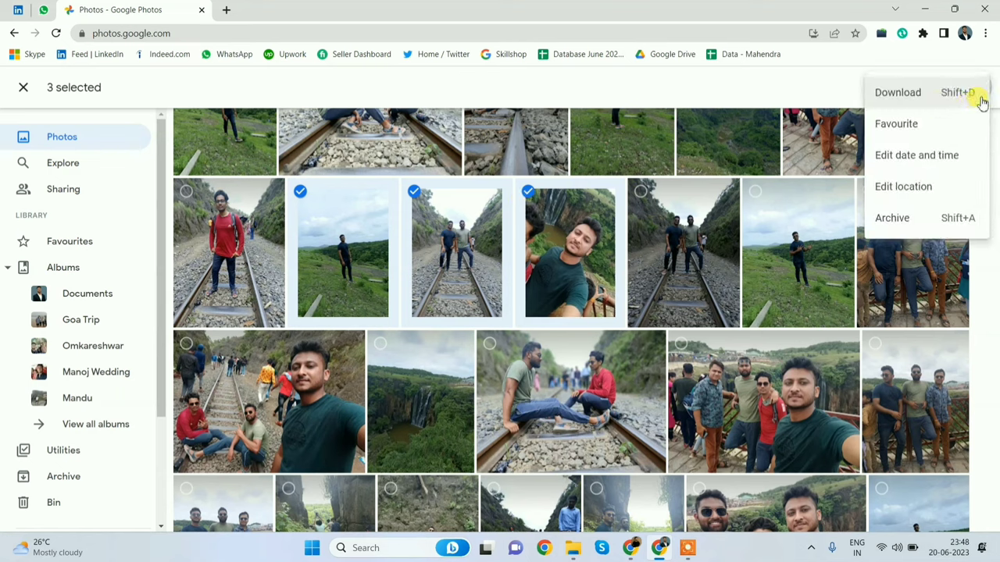
click(937, 94)
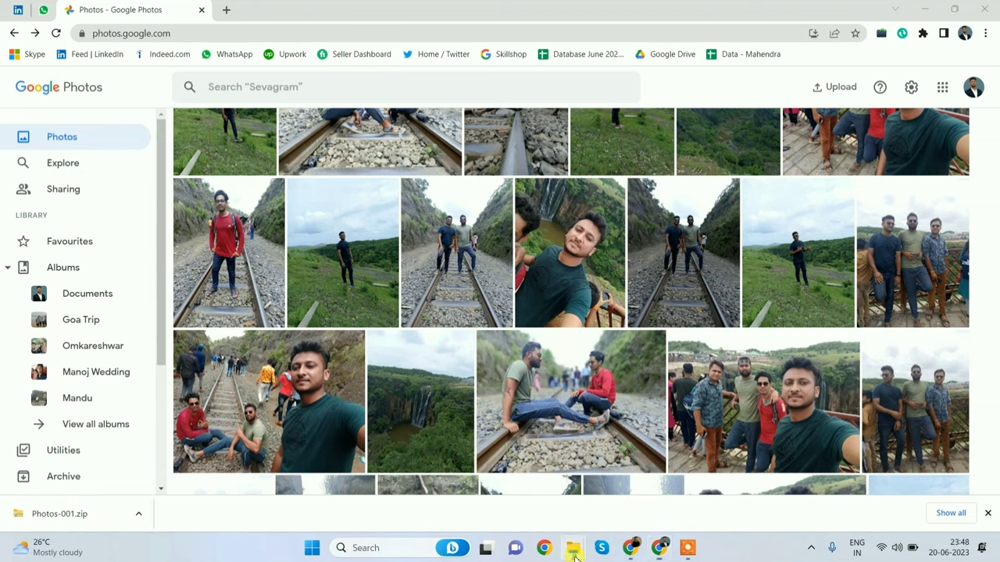
Open the downloaded Photos-001.zip, go to the Downloads folder containing it, and reopen the archive from there
mouse_move(575, 555)
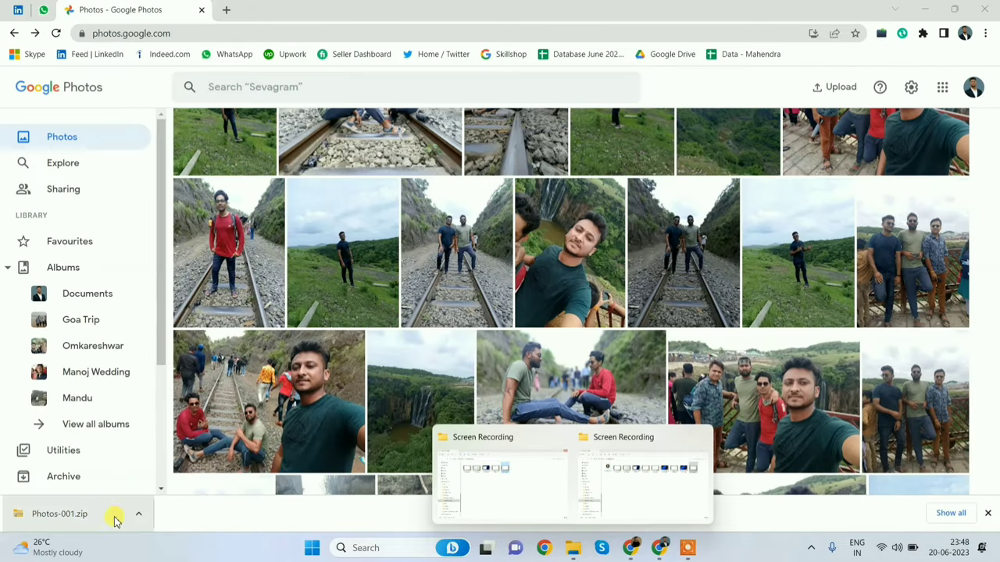
click(92, 516)
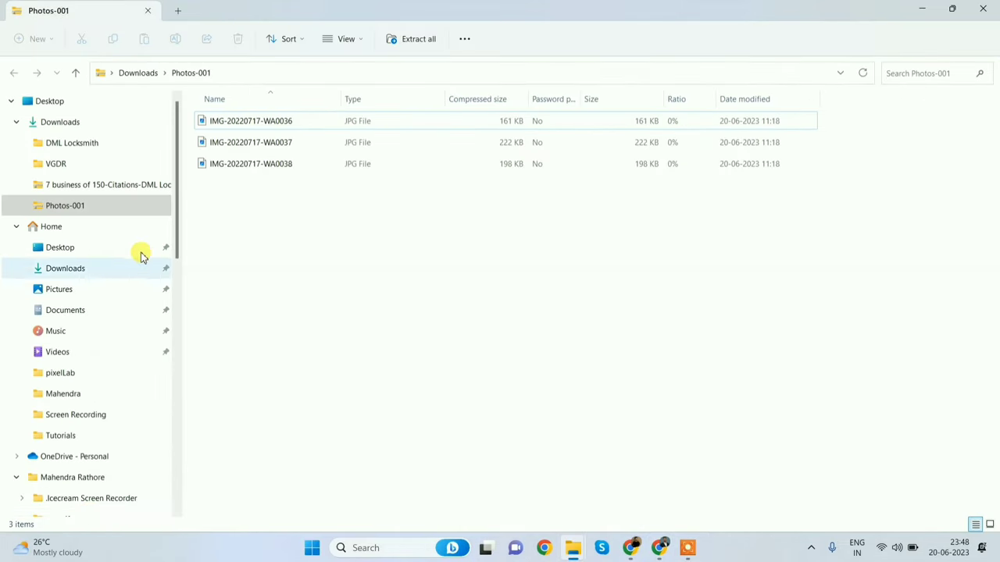
click(107, 122)
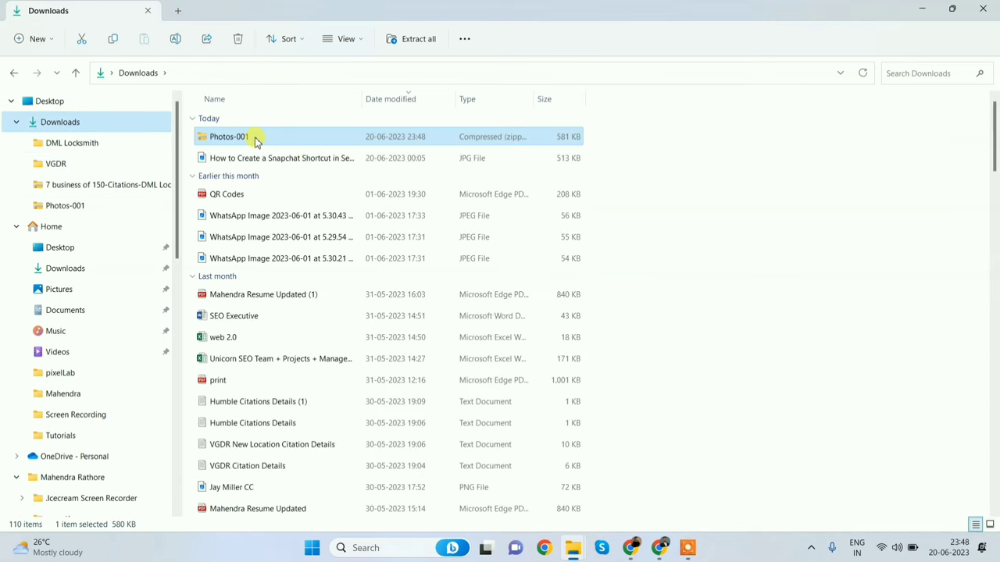
double_click(254, 142)
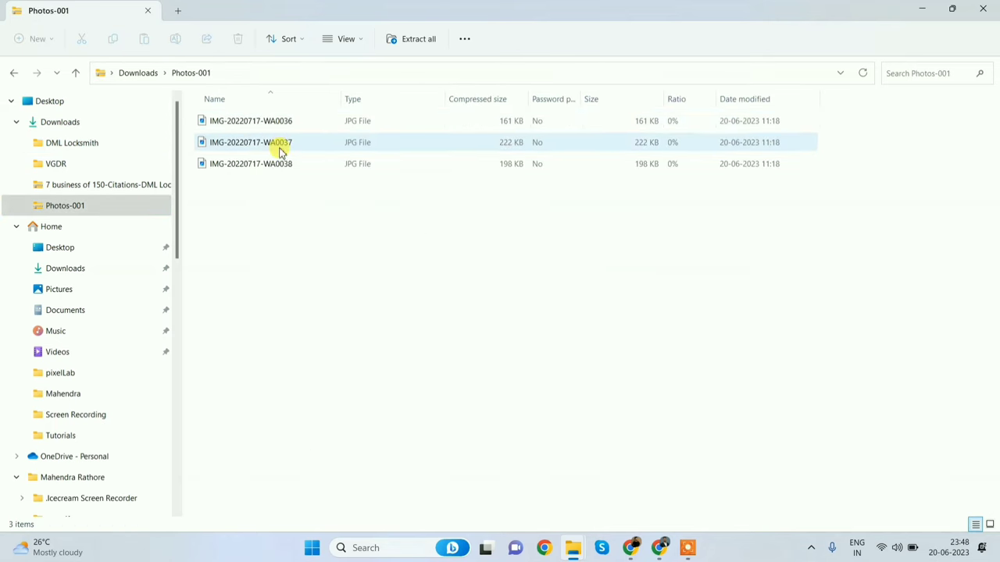
View the image IMG-20220717-WA0036 from the archive, close it and return to the Downloads folder
click(271, 125)
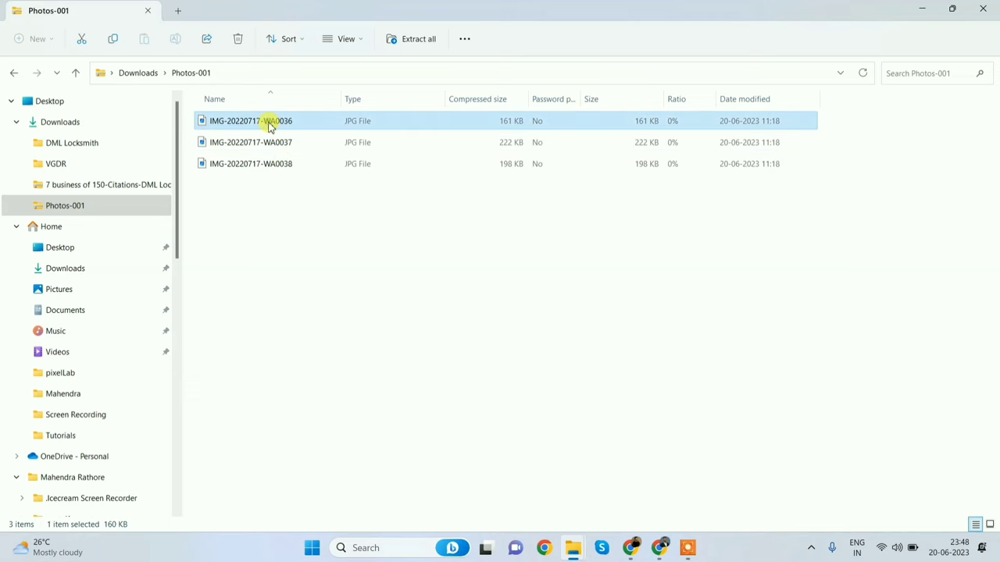
double_click(270, 125)
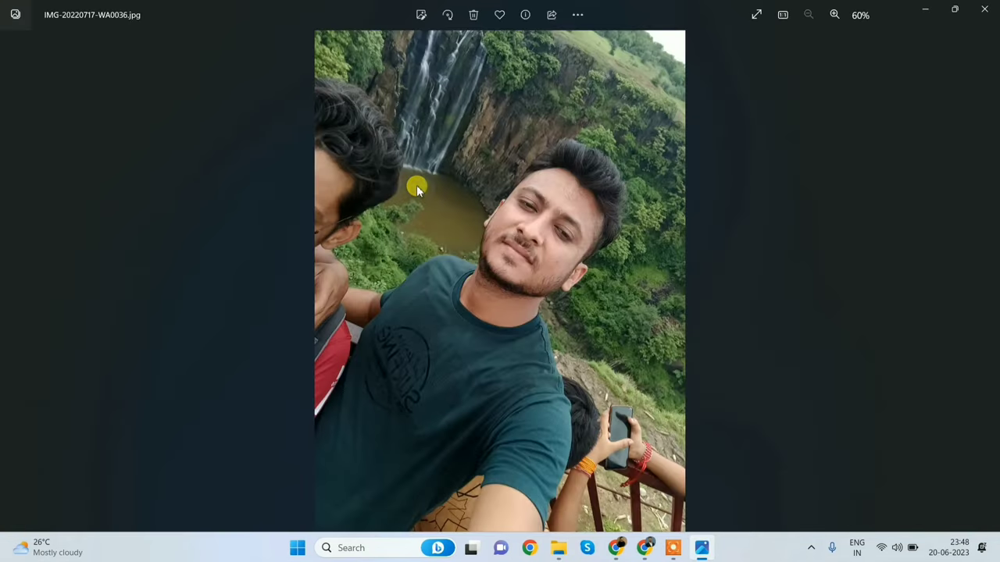
click(985, 9)
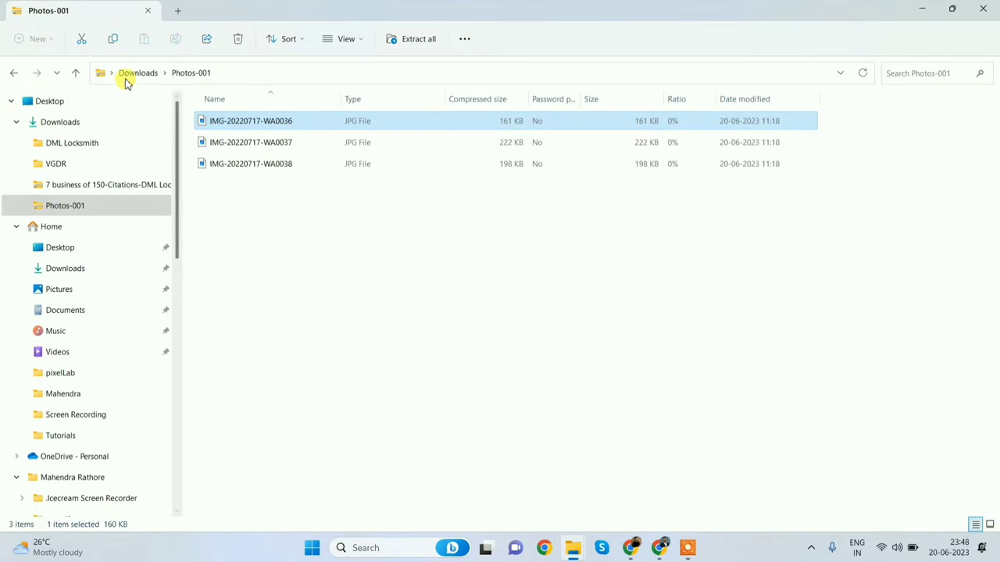
click(75, 81)
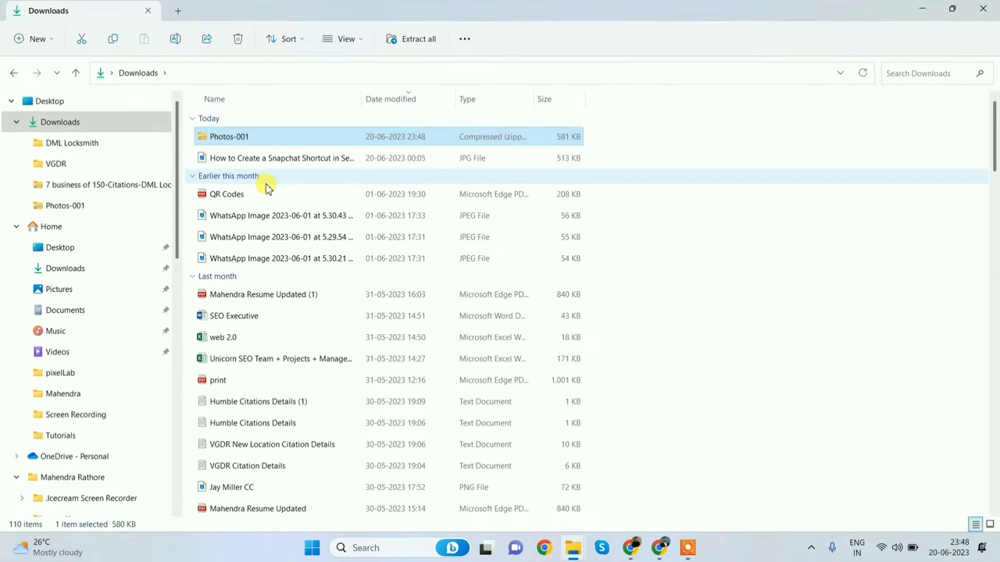
Switch back to Google Photos in the browser and open the Data and privacy page of the Google Account
key(alt+Tab)
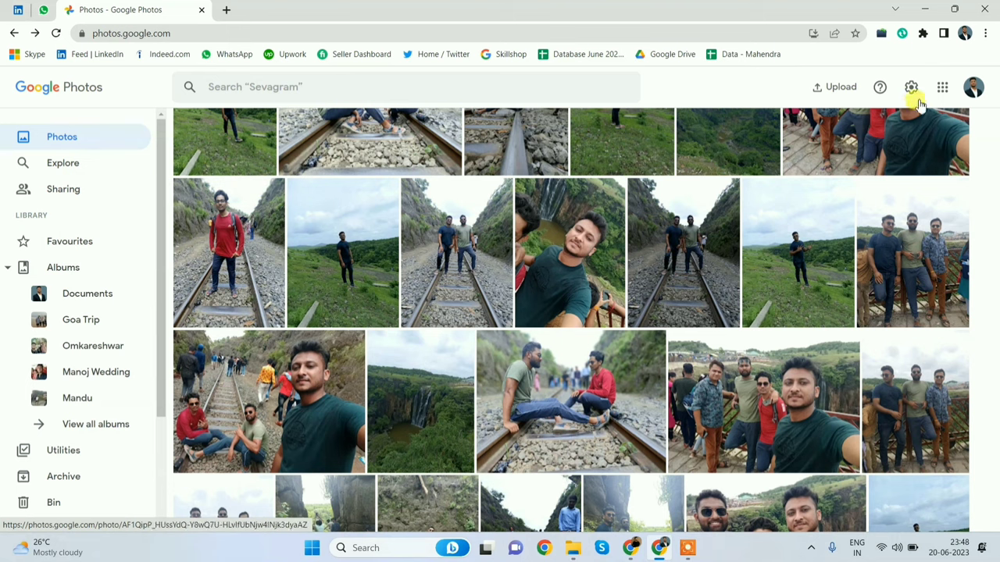
click(972, 92)
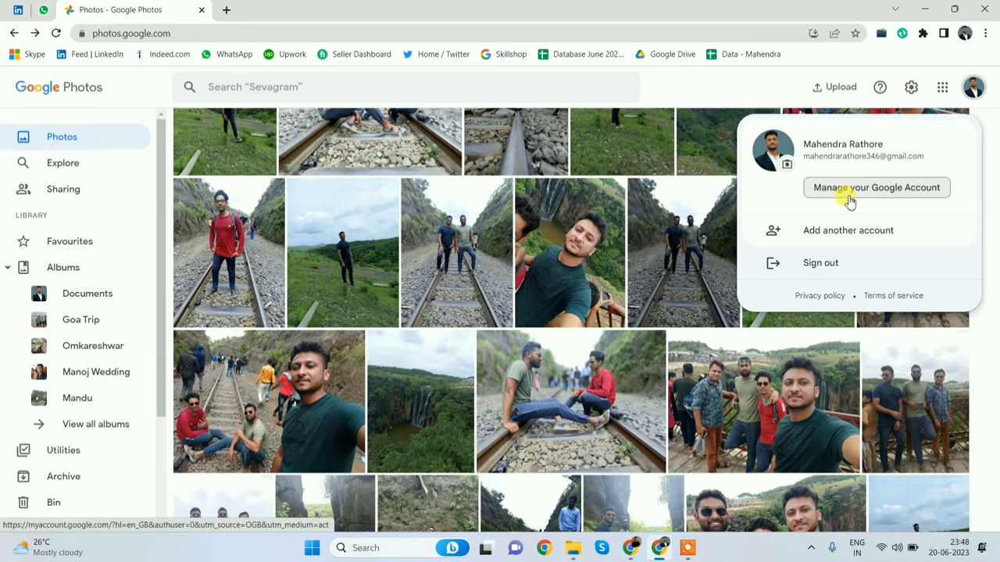
click(849, 196)
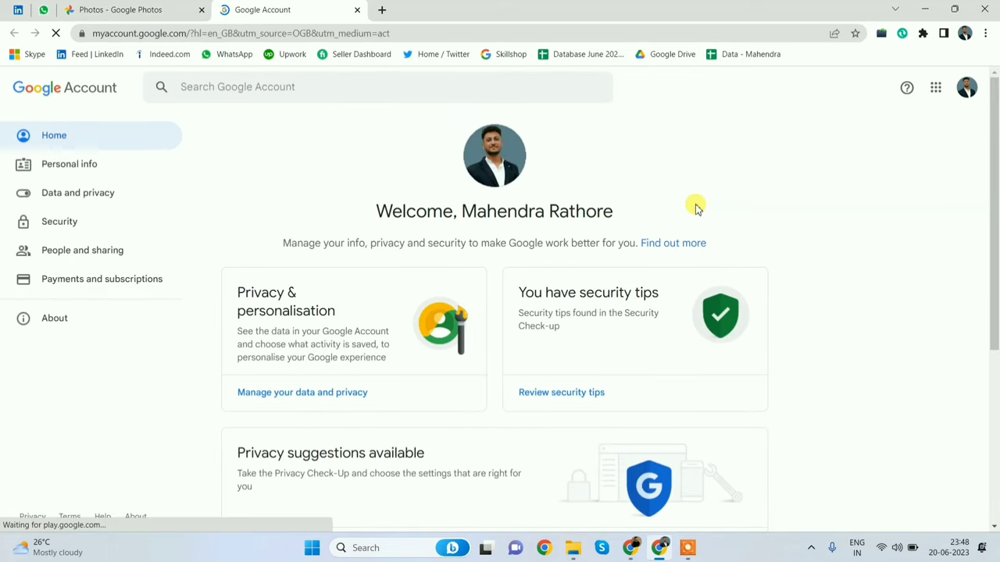
click(75, 201)
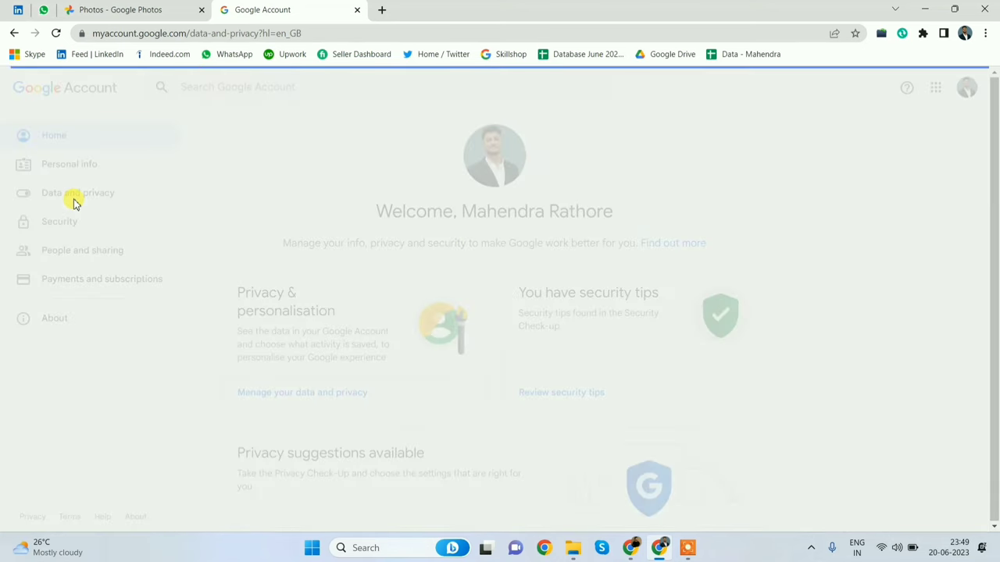
Open the full overview of content saved from Google services under Apps and services
scroll(361, 356, down, 10)
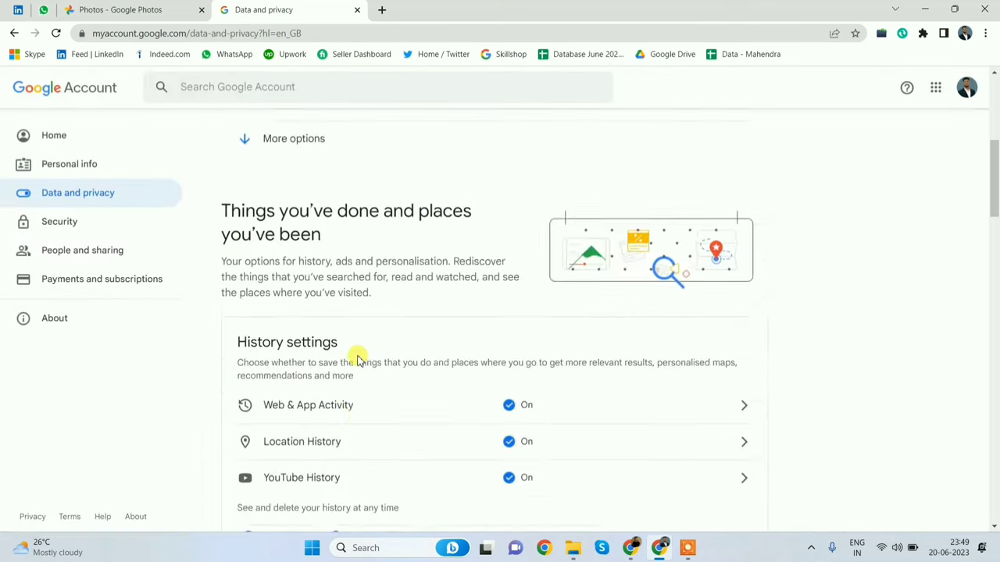
scroll(357, 358, down, 9)
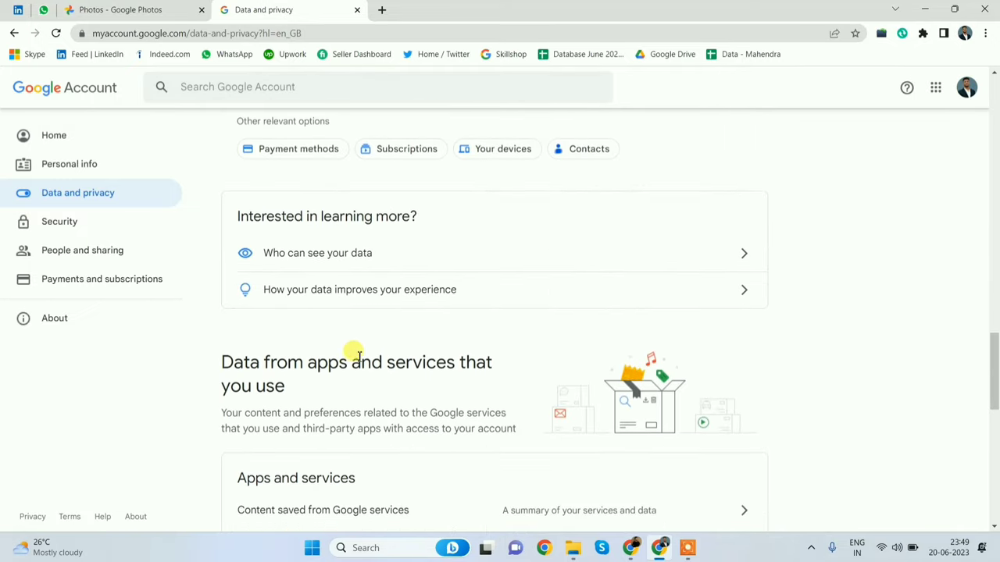
scroll(353, 351, down, 3)
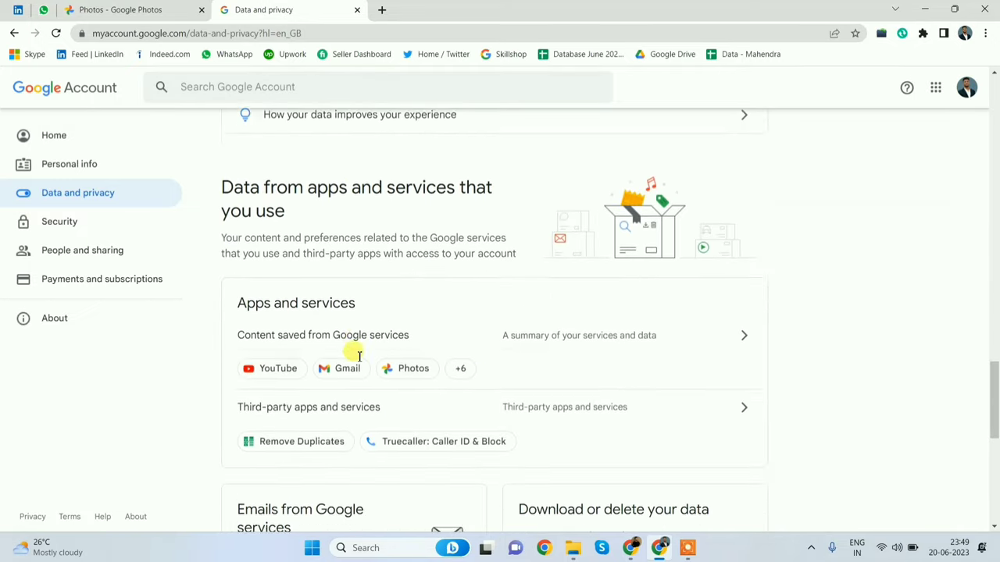
click(463, 361)
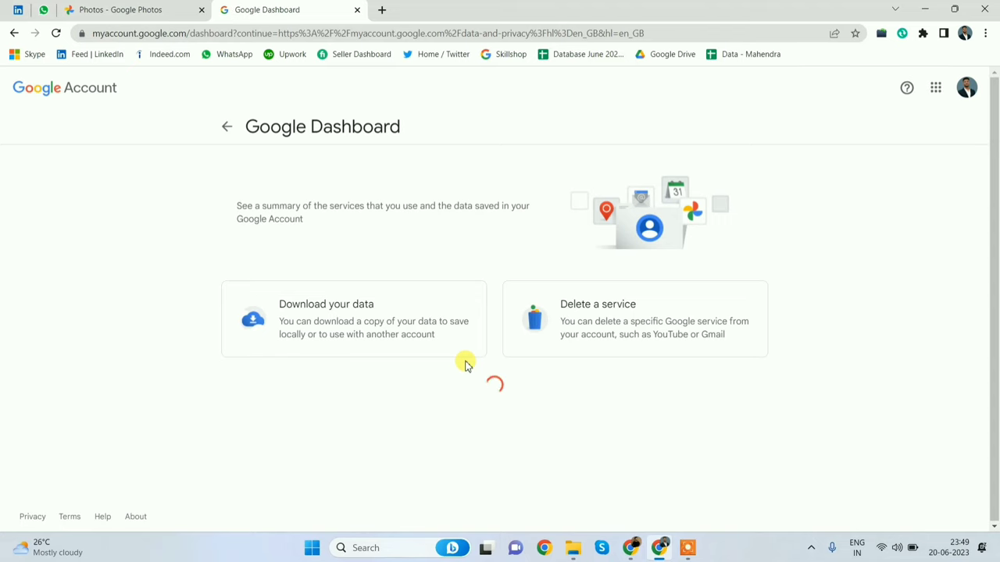
Examine the recently used services on the Google Dashboard as far as the Photos entry
scroll(465, 364, down, 3)
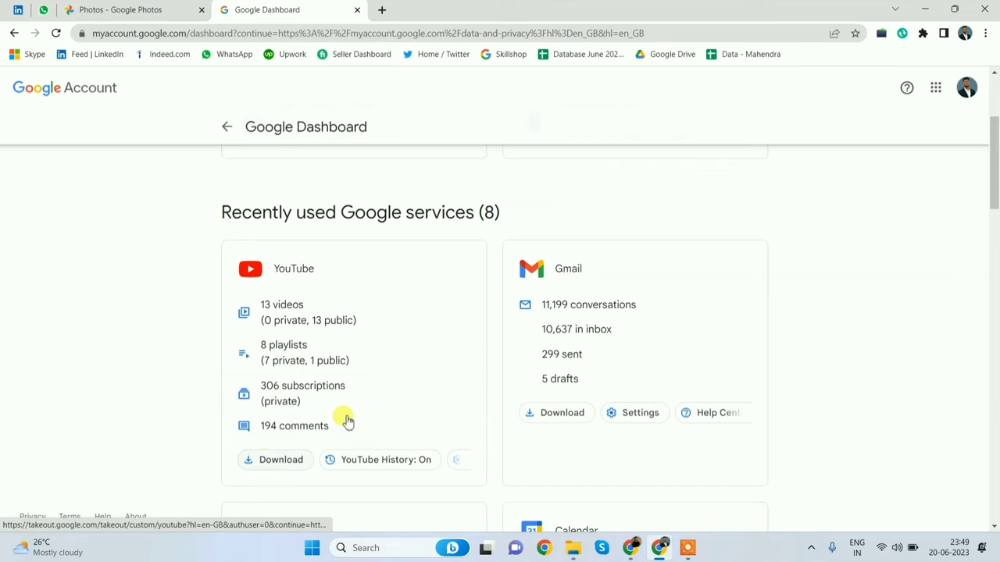
scroll(568, 393, down, 1)
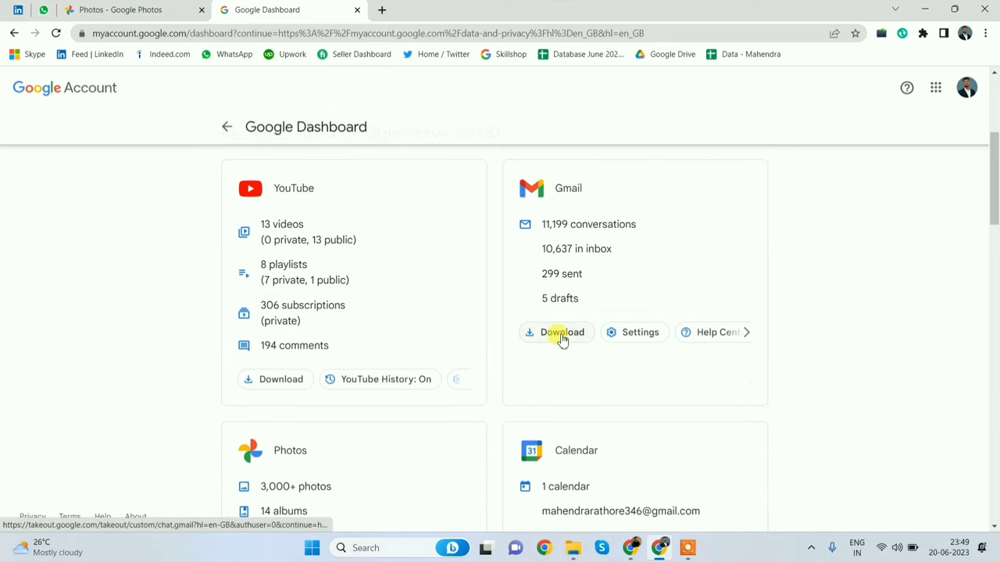
scroll(545, 409, down, 2)
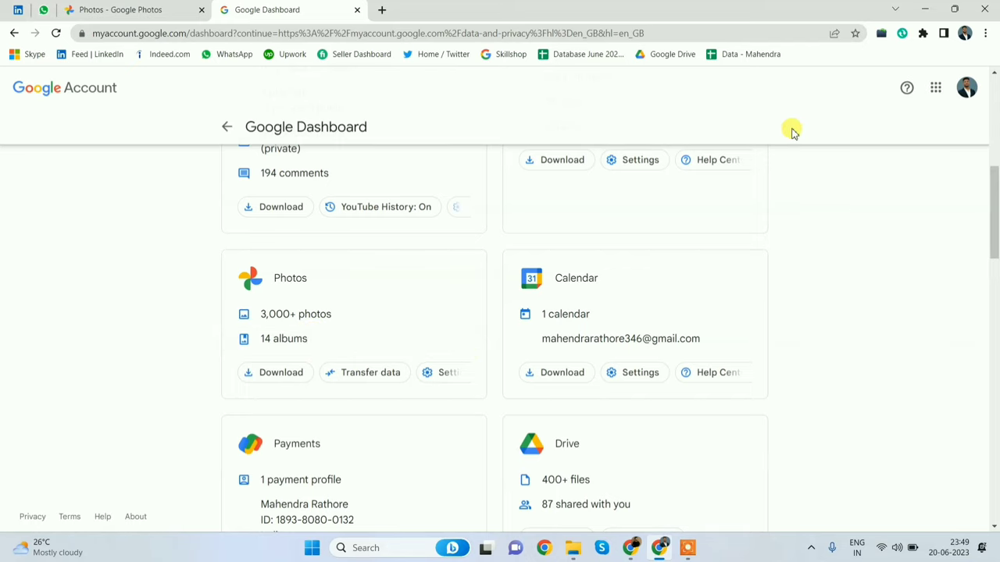
Switch to the other Chrome profile's window, open Google Photos there and look through its photo library
click(632, 550)
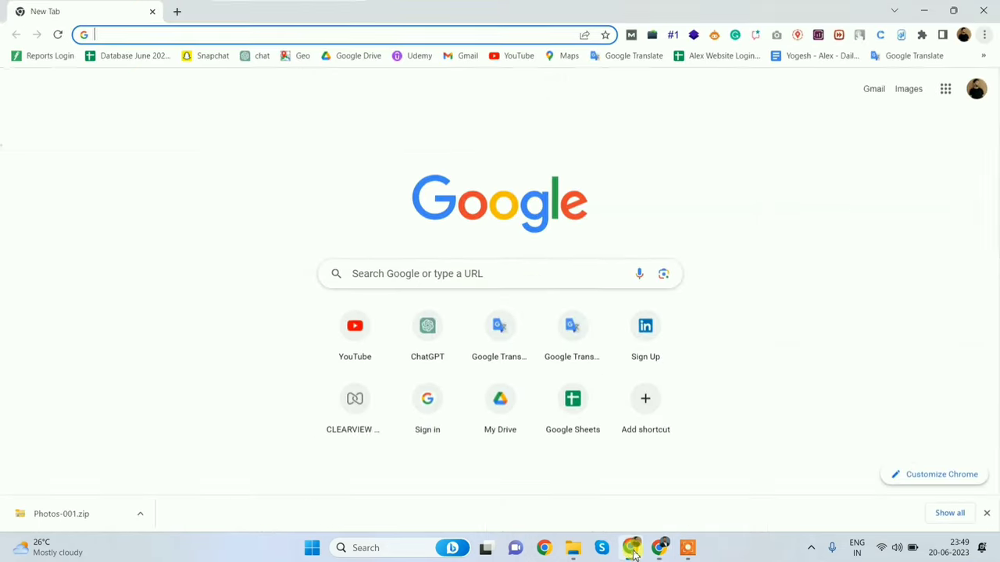
click(946, 93)
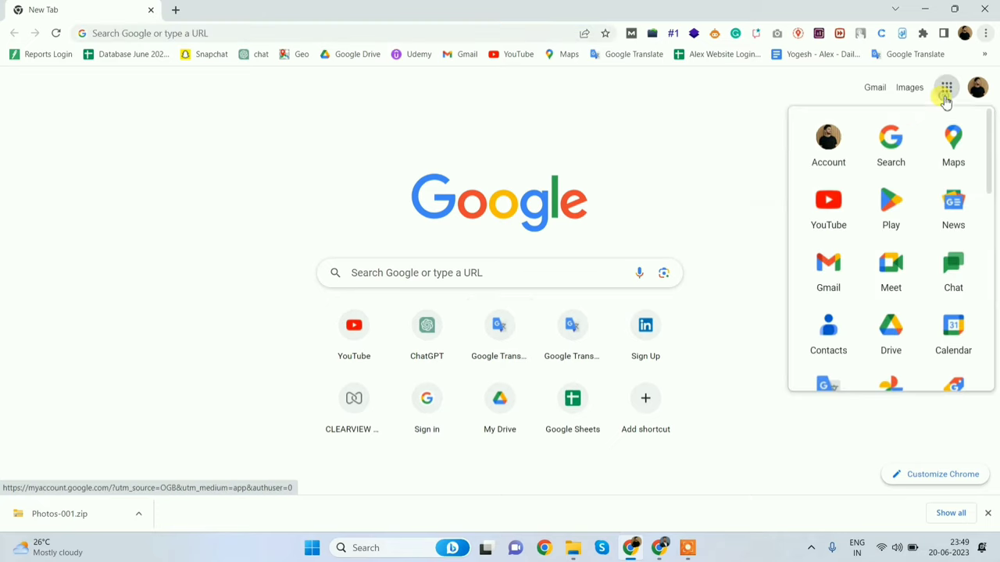
click(896, 380)
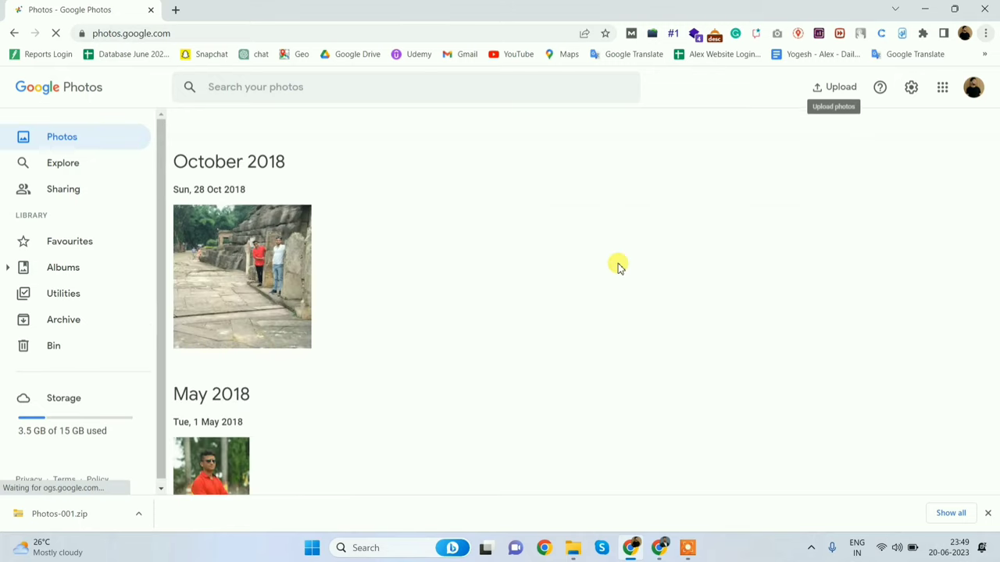
scroll(618, 258, down, 5)
scroll(618, 255, down, 8)
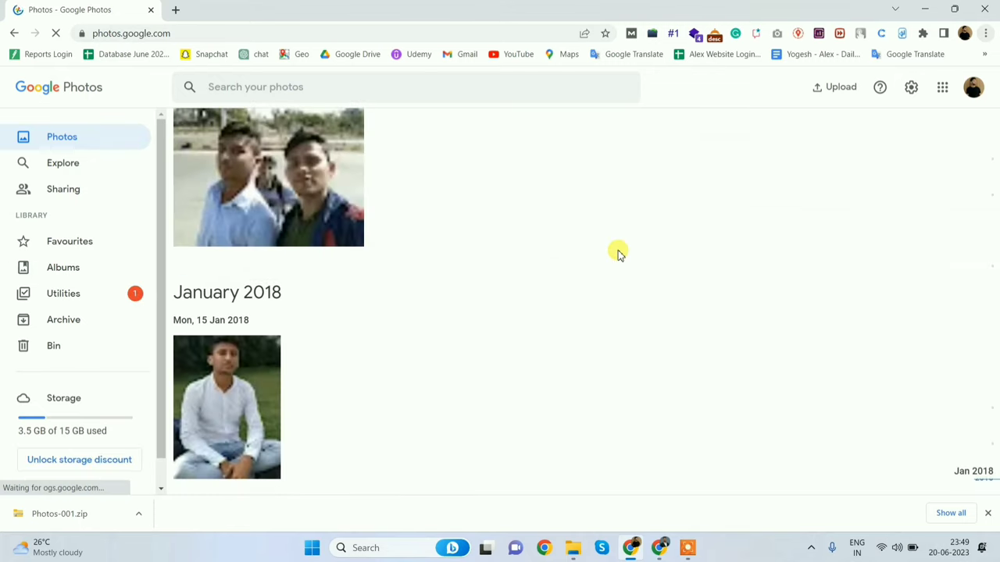
scroll(618, 255, up, 10)
scroll(618, 255, up, 3)
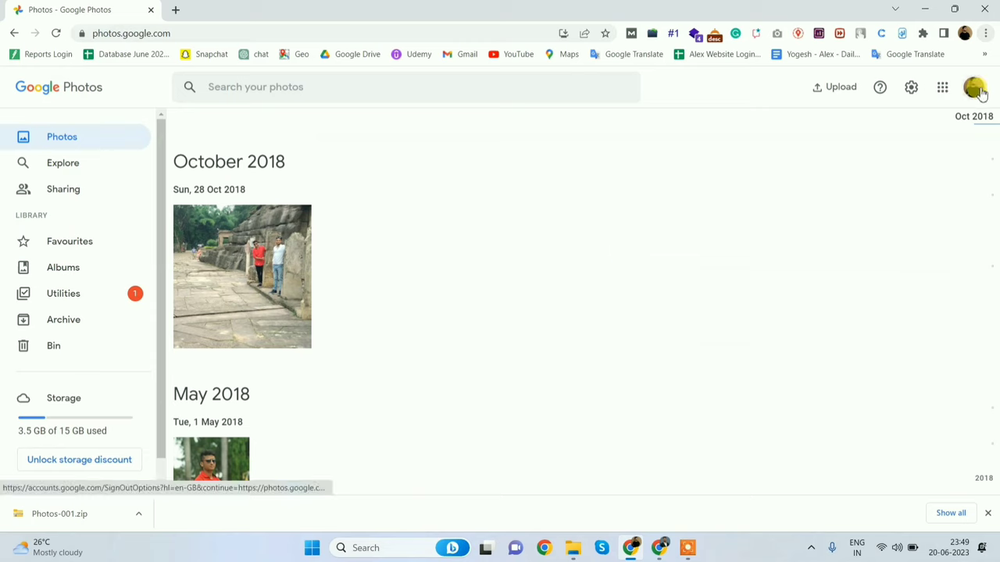
Open the Google Account settings for this profile and go to the Data and privacy page
click(973, 88)
click(902, 188)
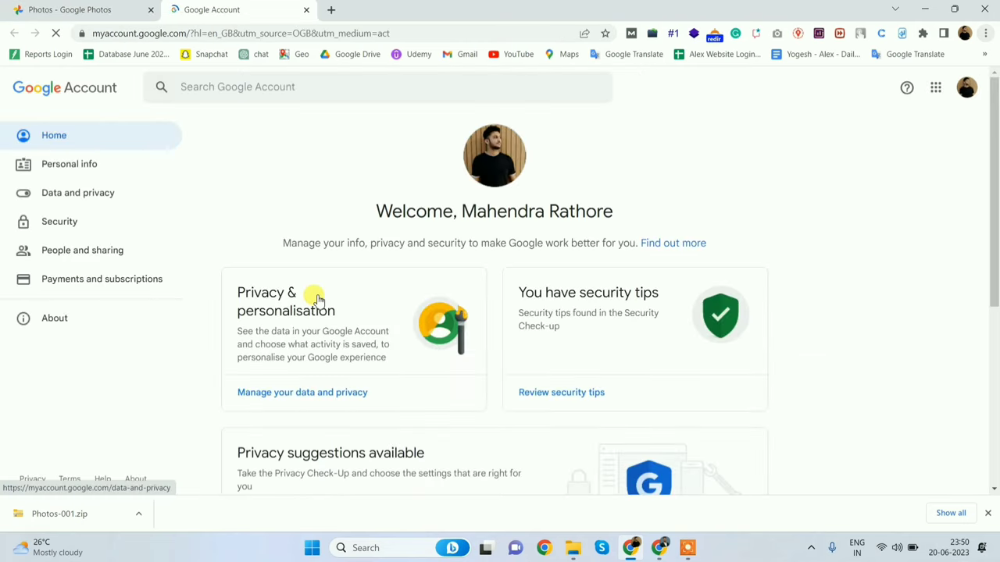
click(100, 191)
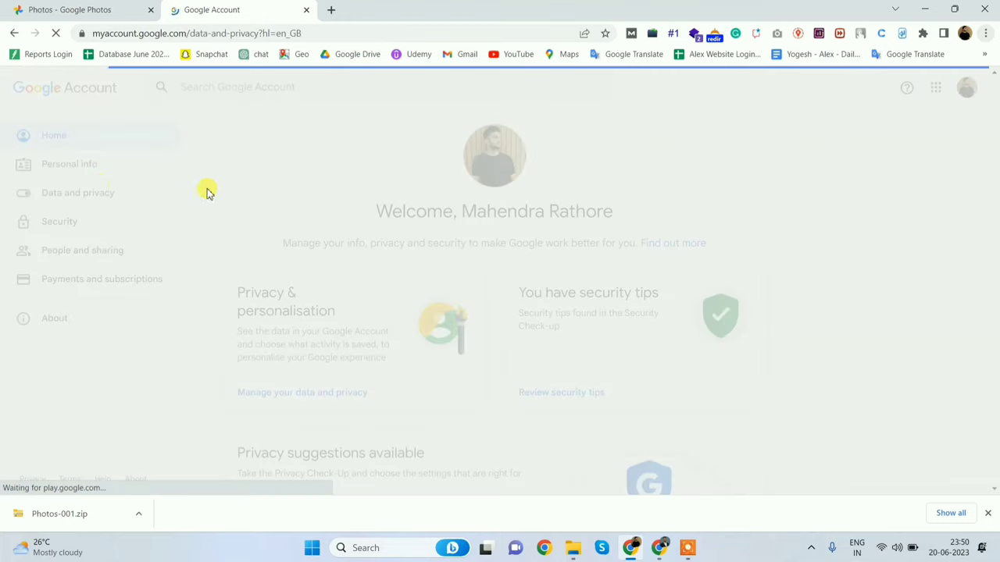
Open the Google Dashboard with all content saved from Google services under Apps and services
scroll(416, 271, down, 15)
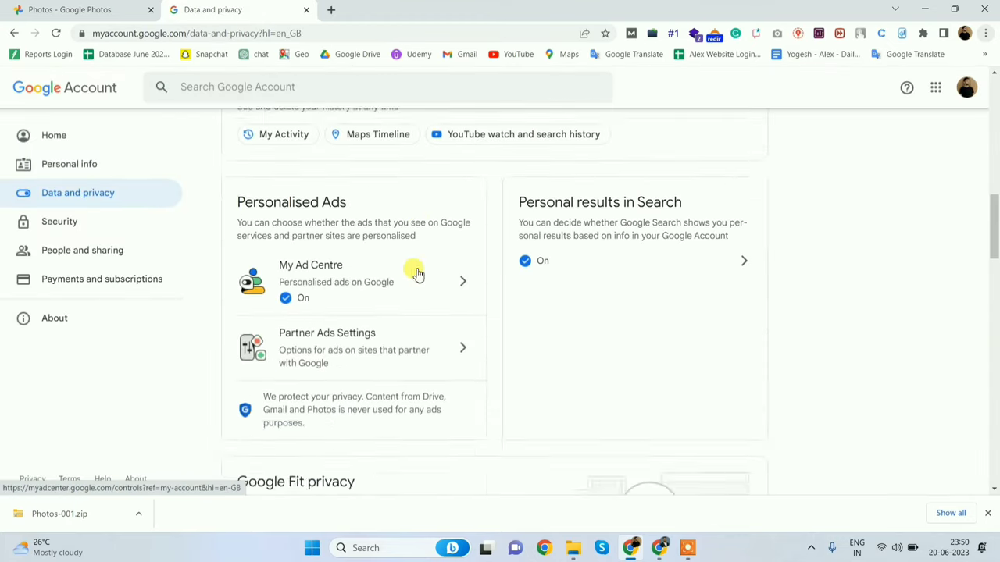
scroll(414, 269, down, 3)
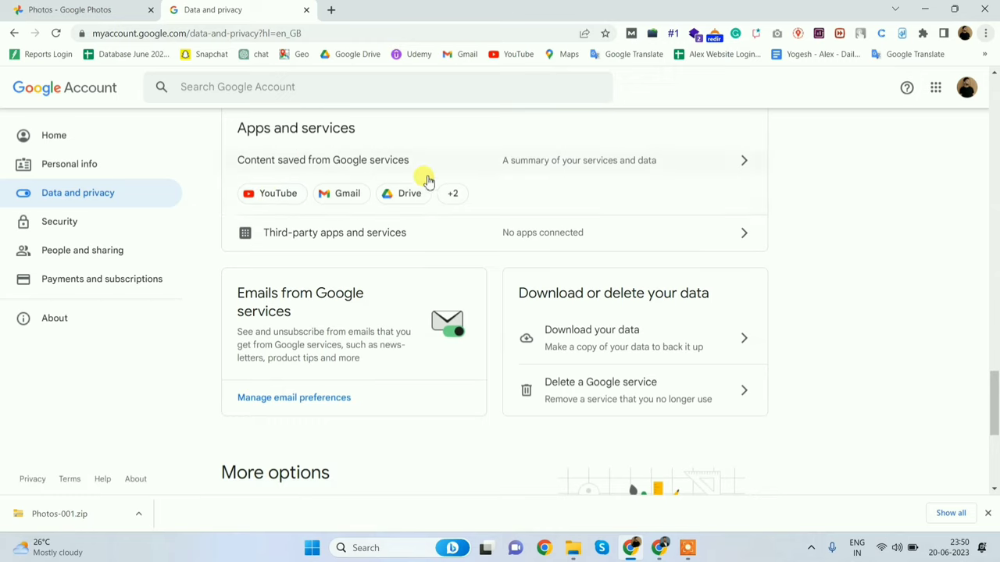
click(452, 194)
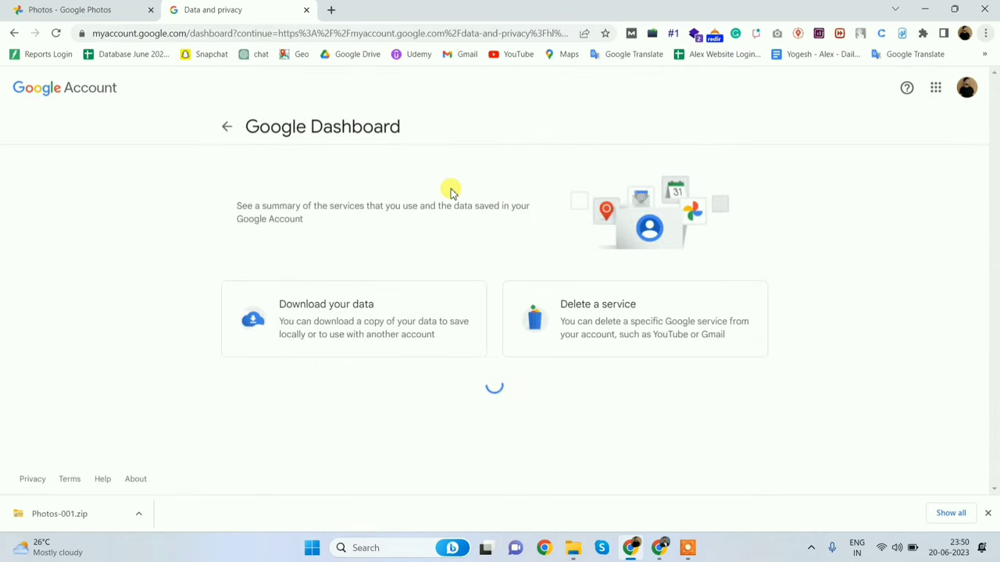
Start downloading the Photos service's data from the Google Dashboard
scroll(508, 382, down, 4)
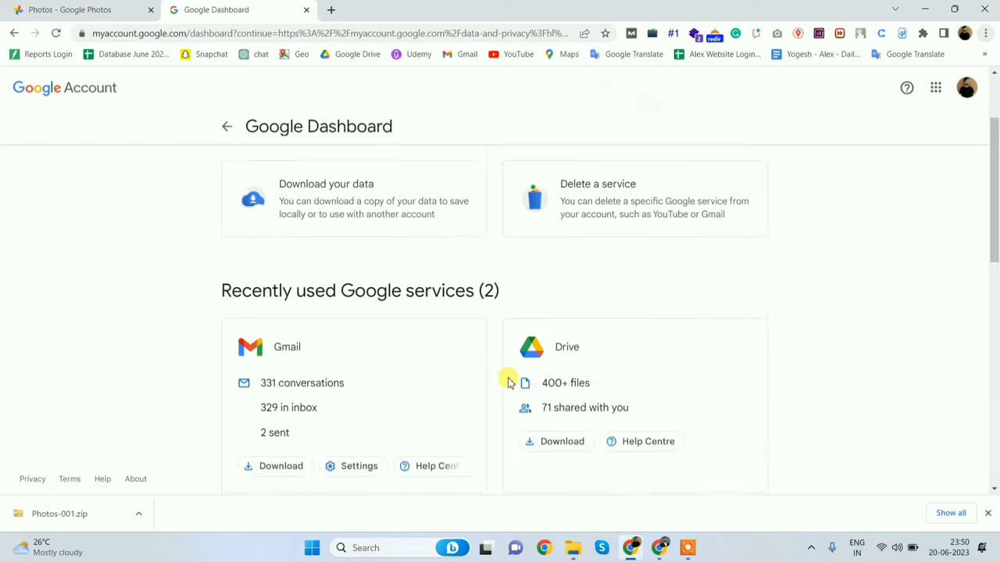
scroll(508, 382, down, 6)
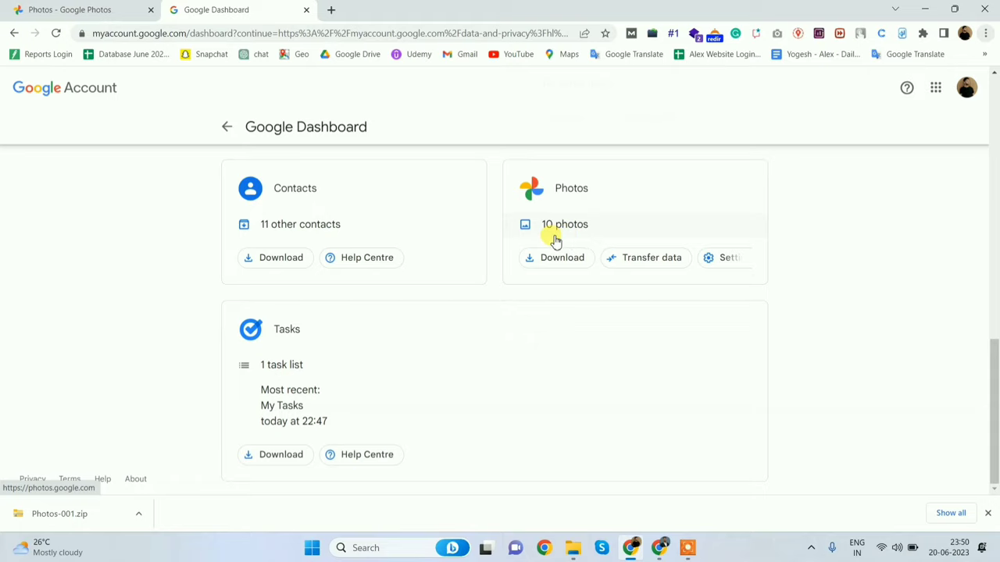
scroll(555, 241, up, 1)
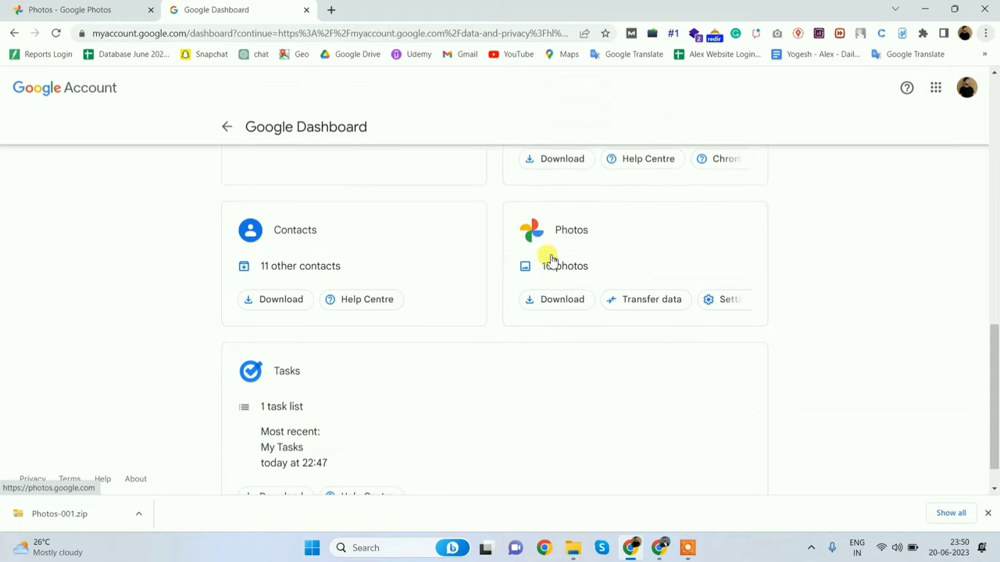
click(552, 303)
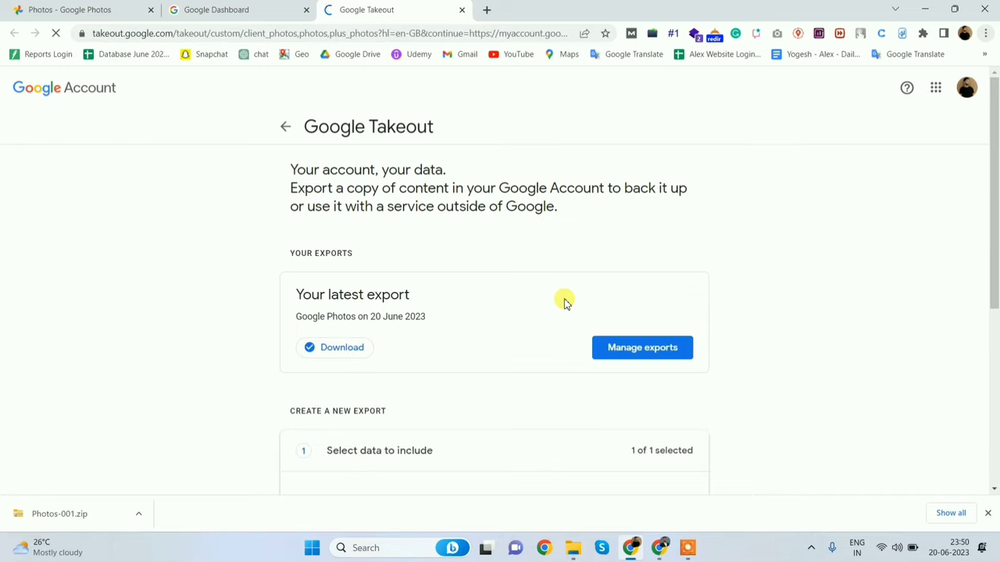
Keep Google Photos with all photo albums selected for the new export and continue to the file type, frequency and destination settings
scroll(411, 261, down, 1)
scroll(414, 260, up, 1)
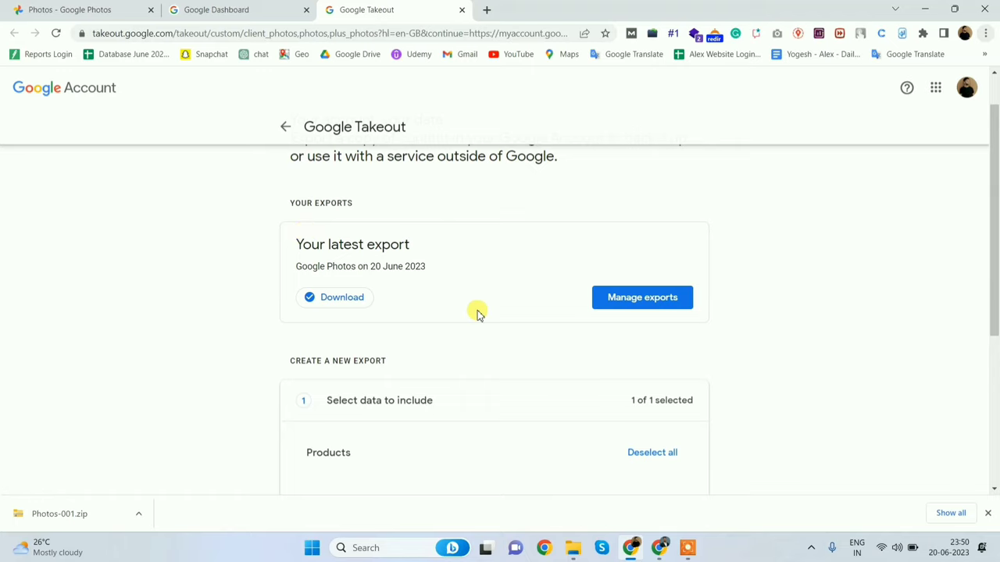
scroll(479, 313, down, 1)
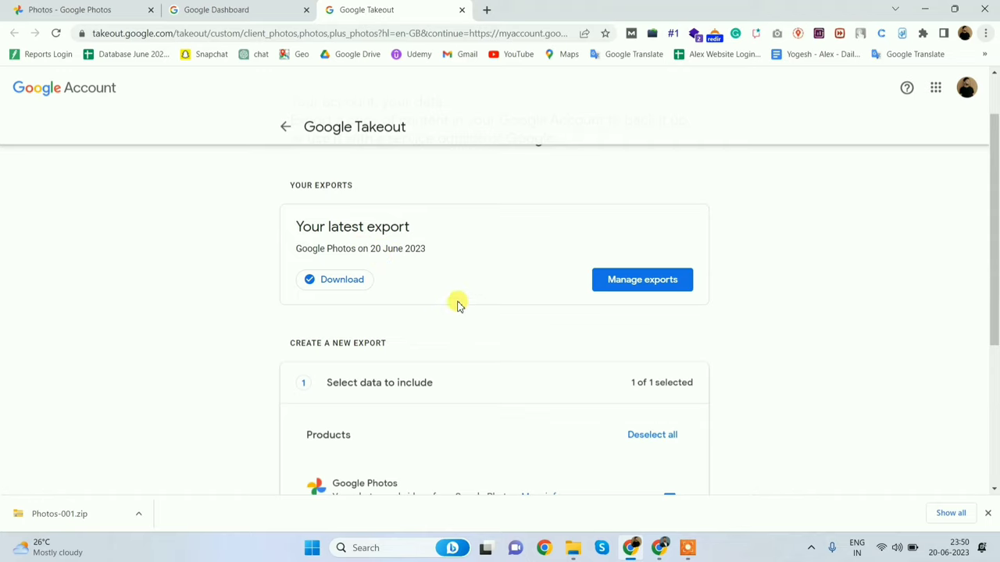
scroll(457, 306, down, 3)
scroll(457, 311, down, 2)
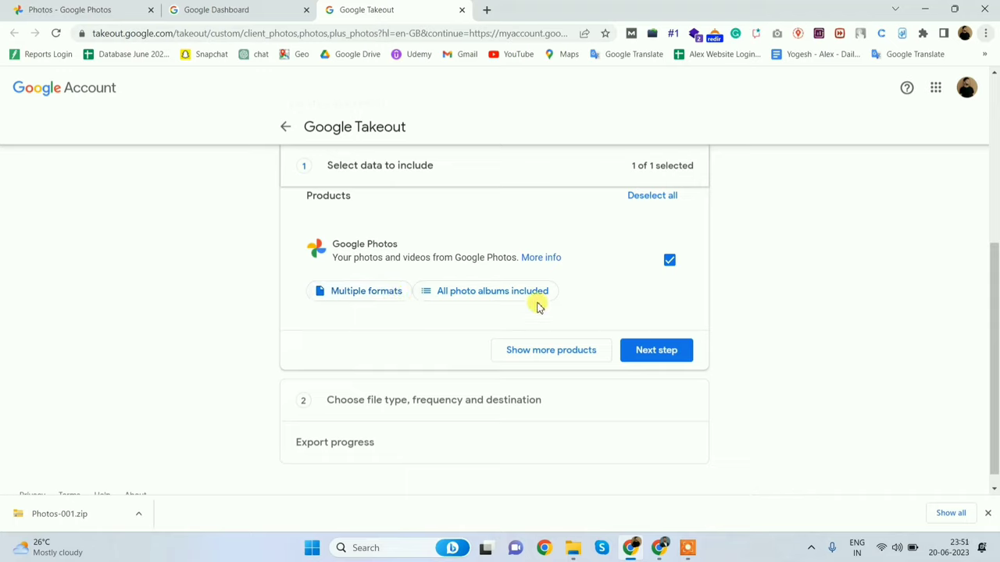
click(666, 355)
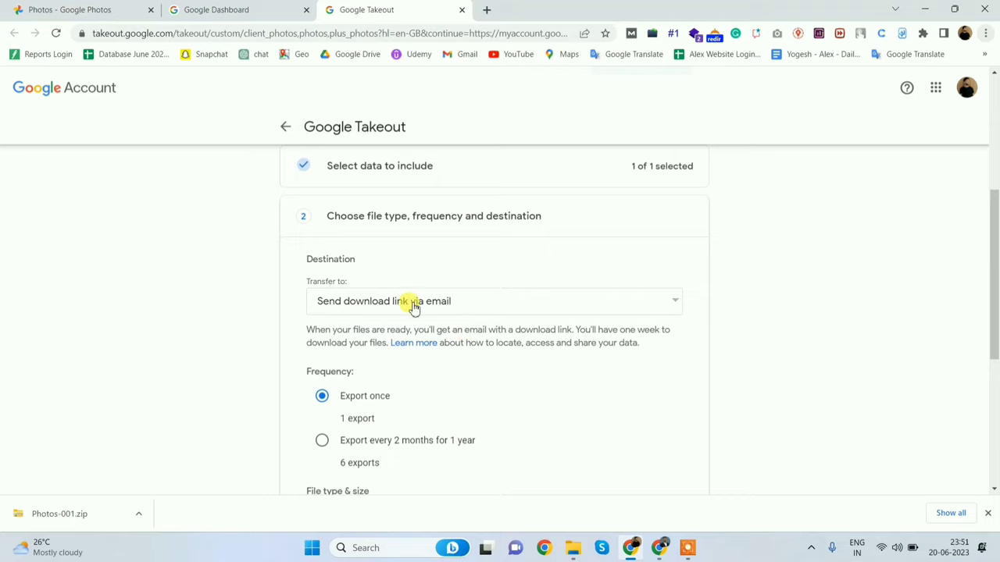
Check the available export destinations, keeping Send download link via email
drag(311, 259, 352, 261)
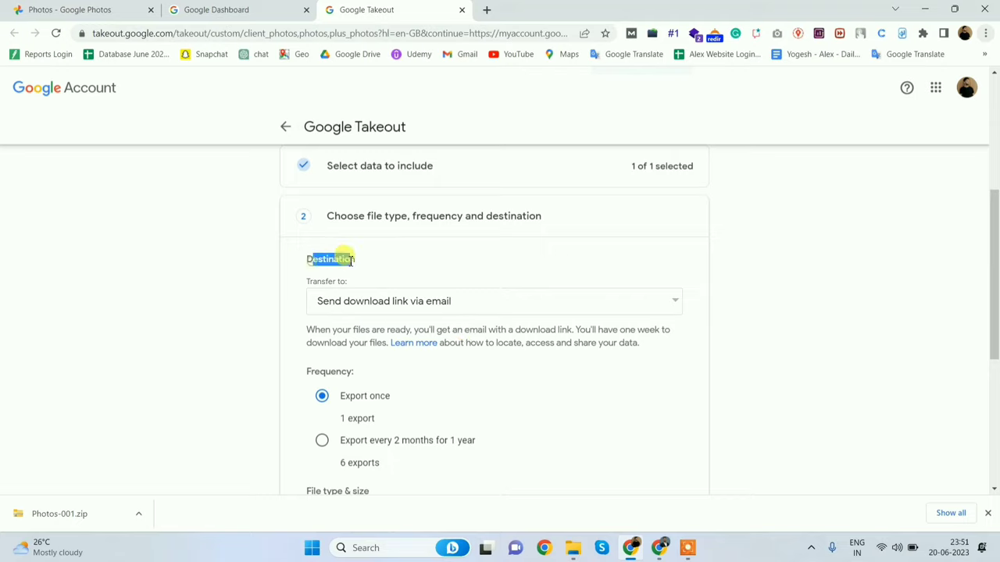
click(436, 304)
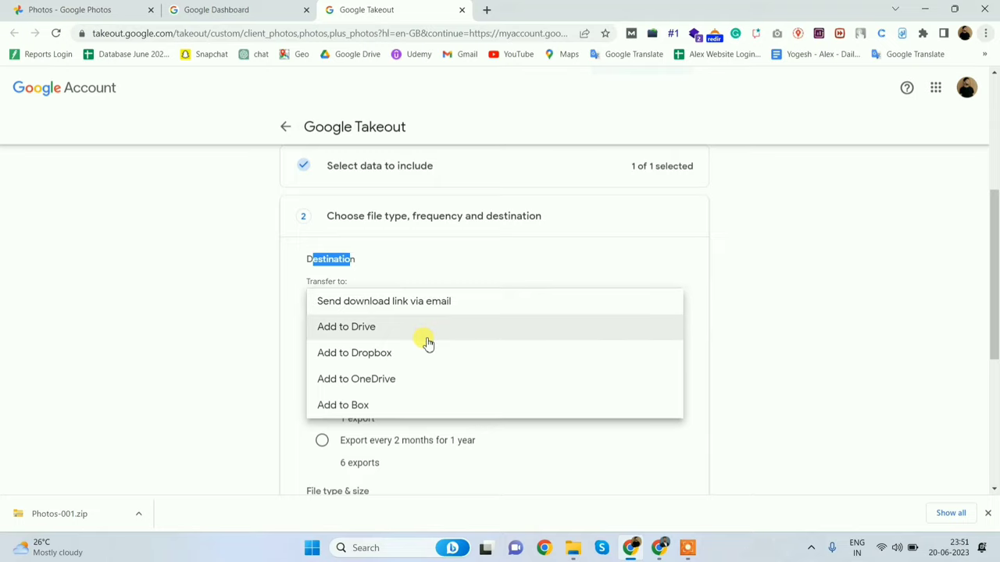
click(464, 283)
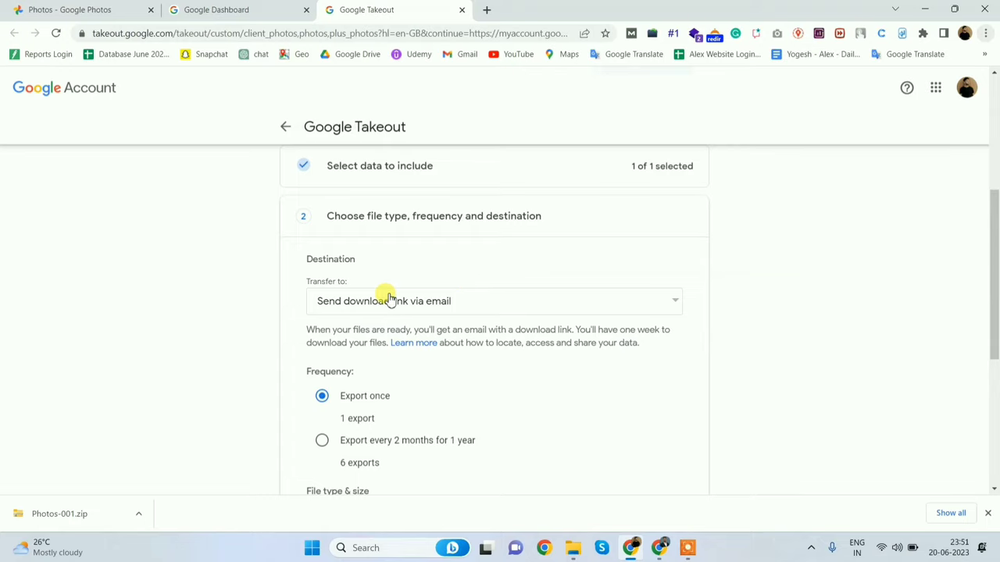
Check the export's frequency and file type options, keeping Export once and .zip, and open the file size choices
scroll(507, 383, down, 2)
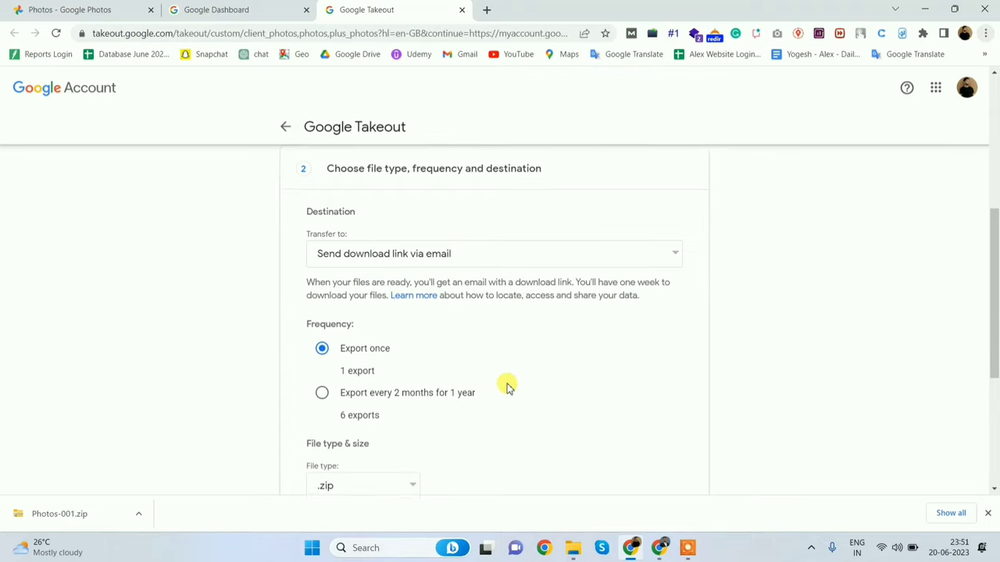
scroll(507, 386, down, 1)
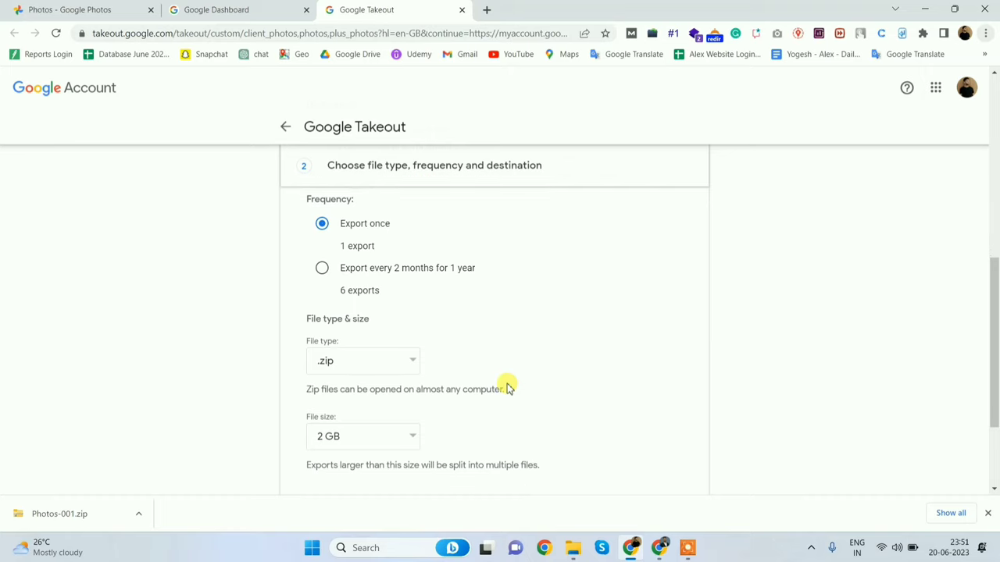
scroll(507, 386, down, 1)
click(386, 312)
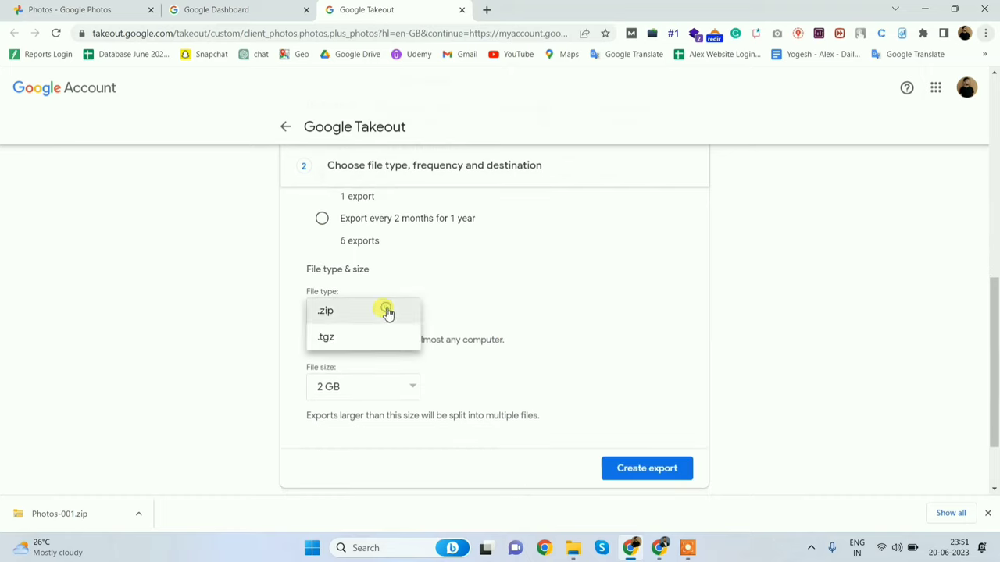
click(520, 302)
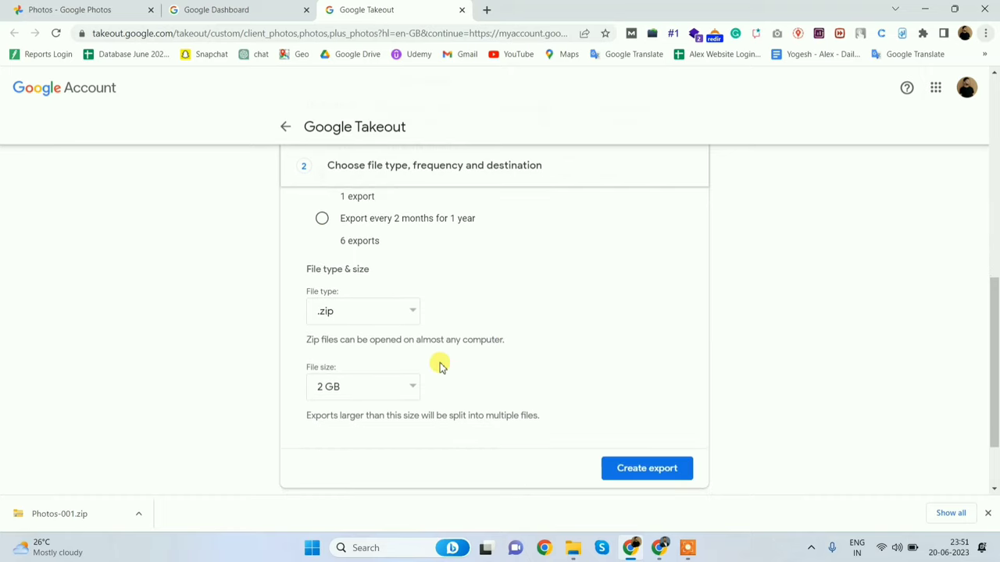
click(369, 389)
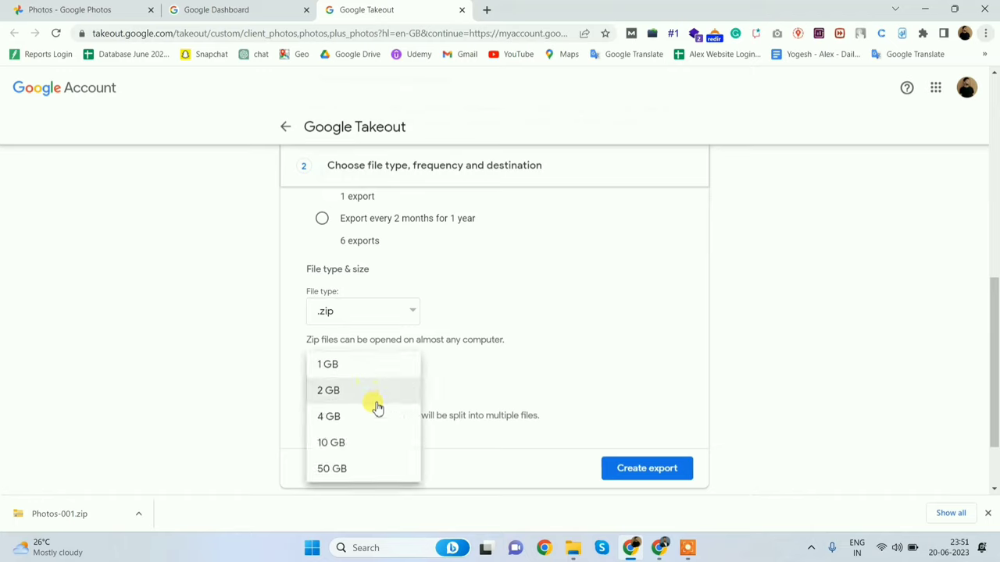